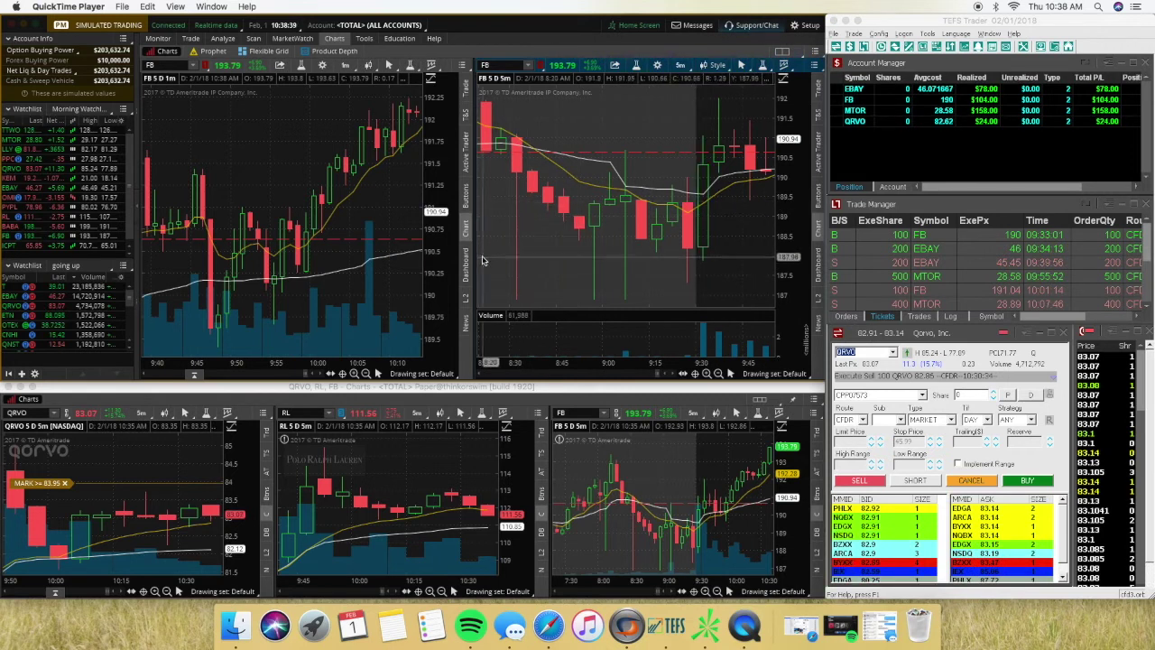
Select the first FB buy in Trade Manager and zoom the FB 1-minute chart to about 9:25–9:30.
left_click(934, 234)
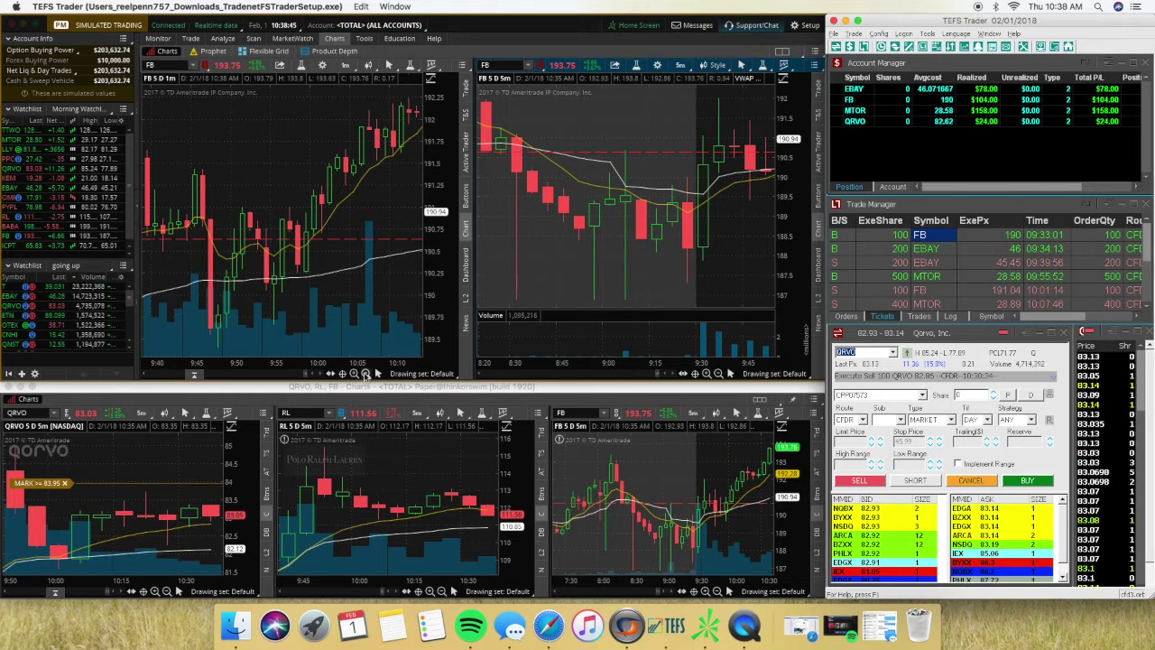
left_click(375, 372)
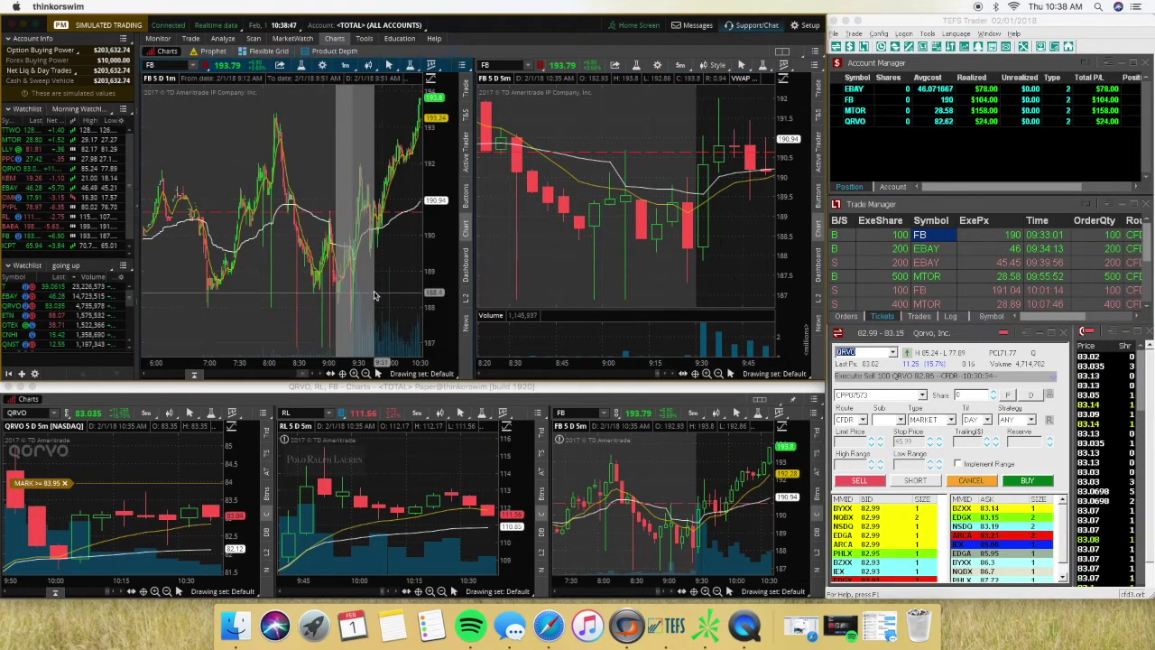
left_click_drag(375, 296, 377, 296)
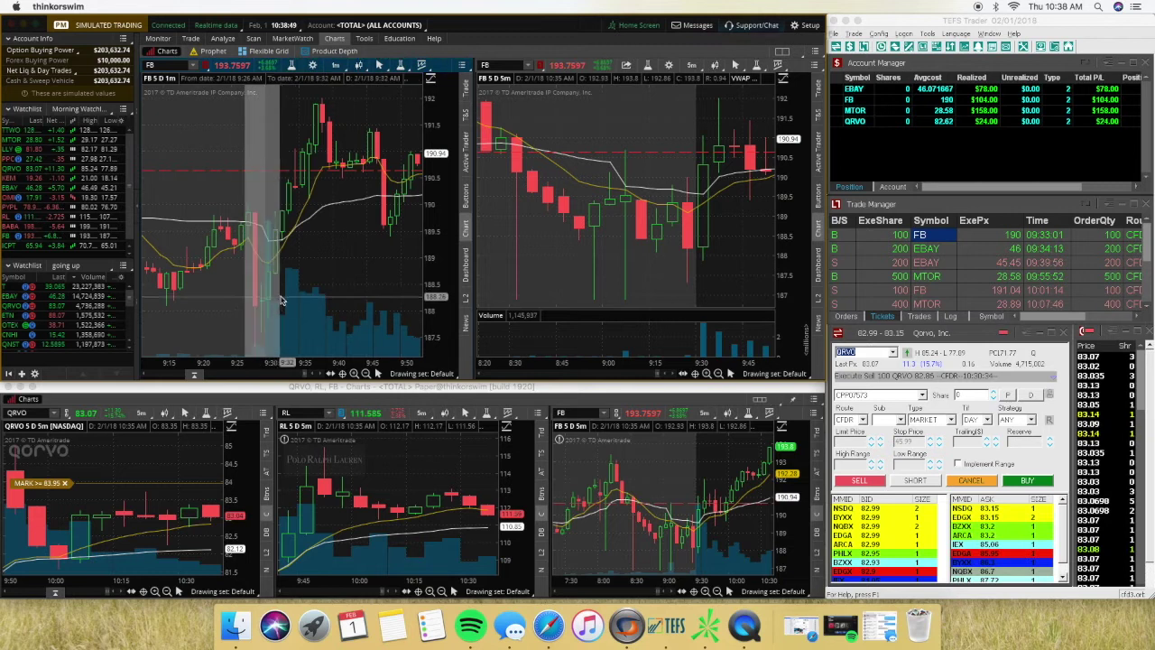
left_click_drag(281, 301, 281, 310)
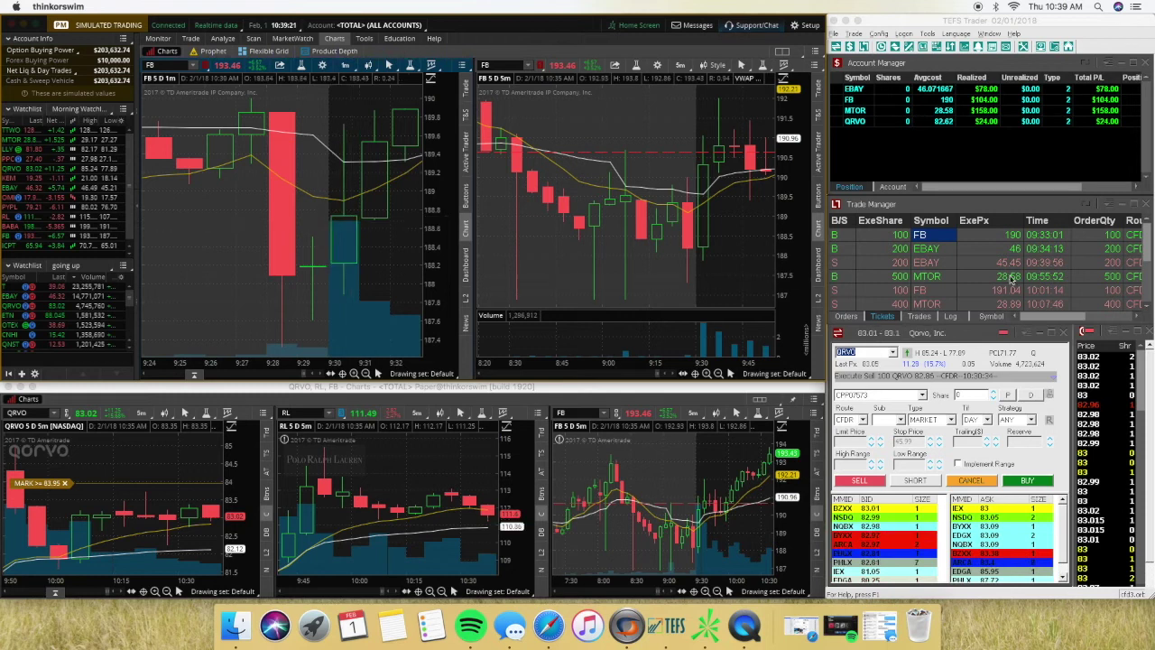
Check the FB buy fill at 190 and pan the FB 1-minute chart to about 9:38–9:55.
left_click(1009, 238)
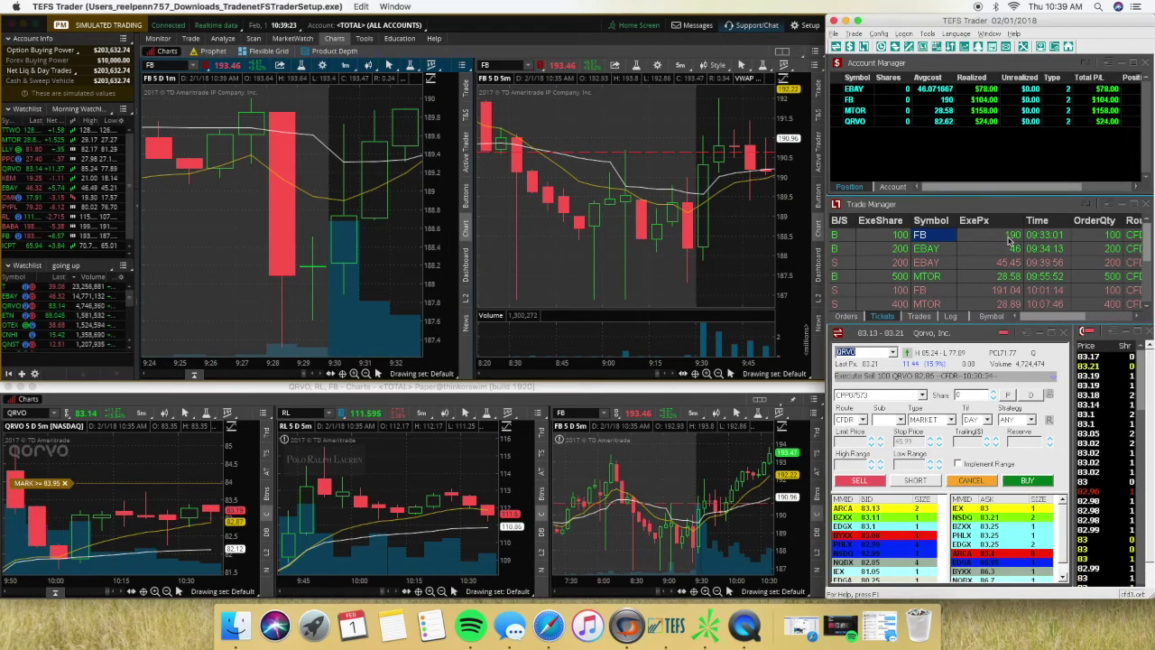
scroll(381, 194, "down", 3)
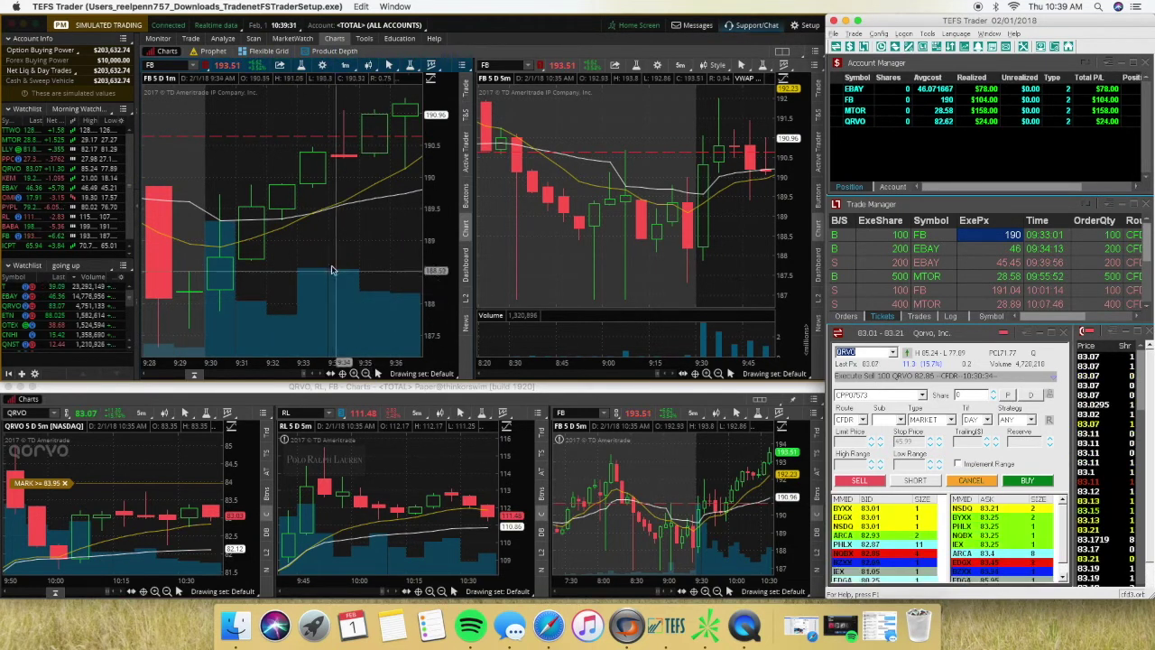
scroll(345, 359, "down", 1)
left_click(365, 373)
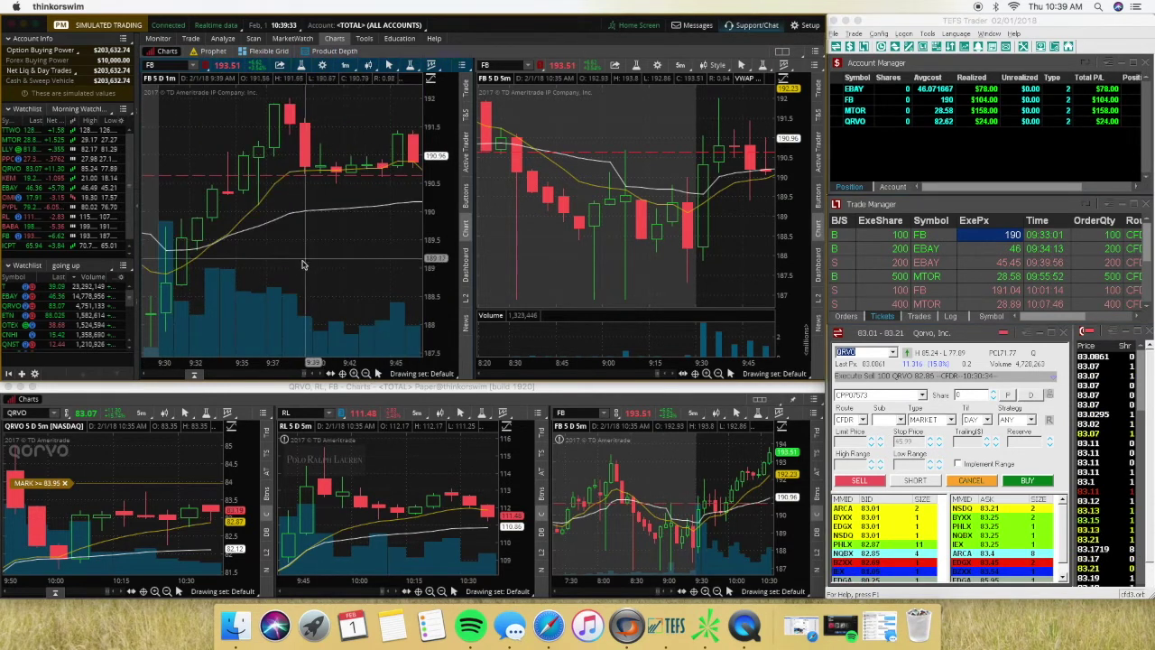
left_click_drag(312, 161, 348, 169)
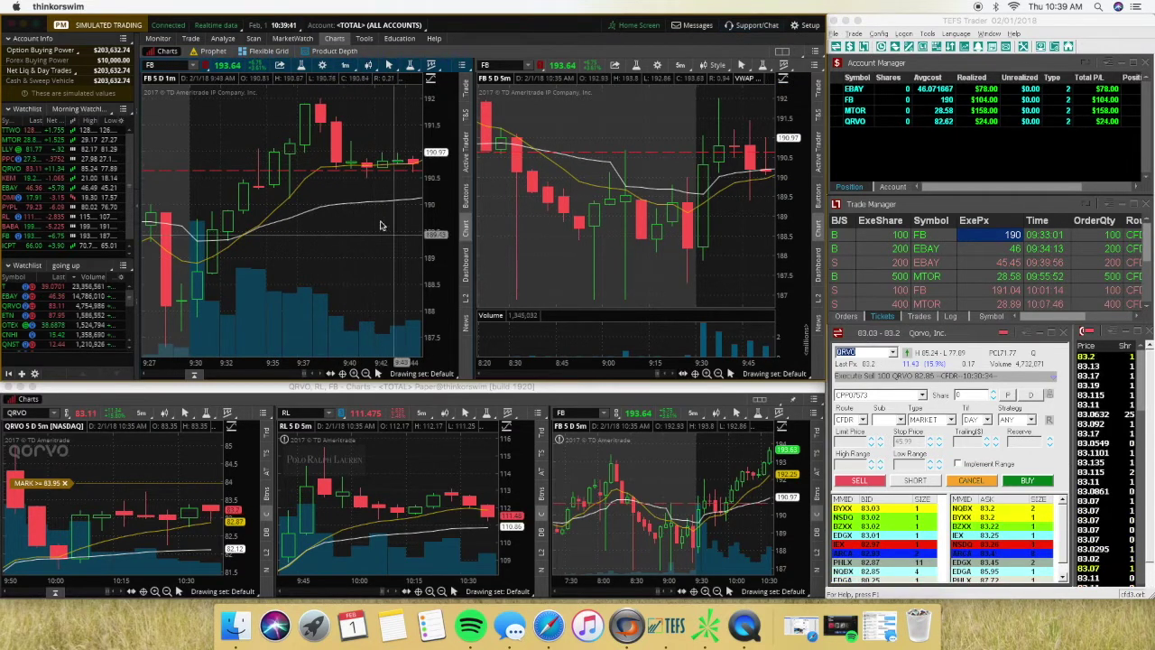
left_click_drag(381, 225, 335, 186)
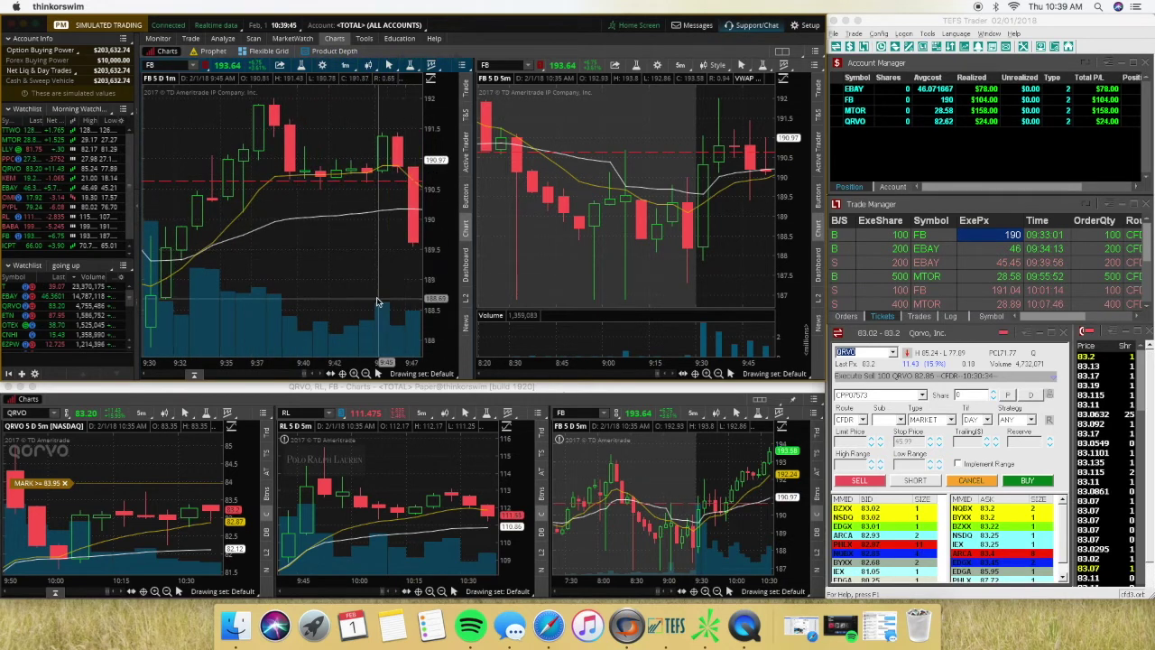
scroll(325, 284, "up", 2)
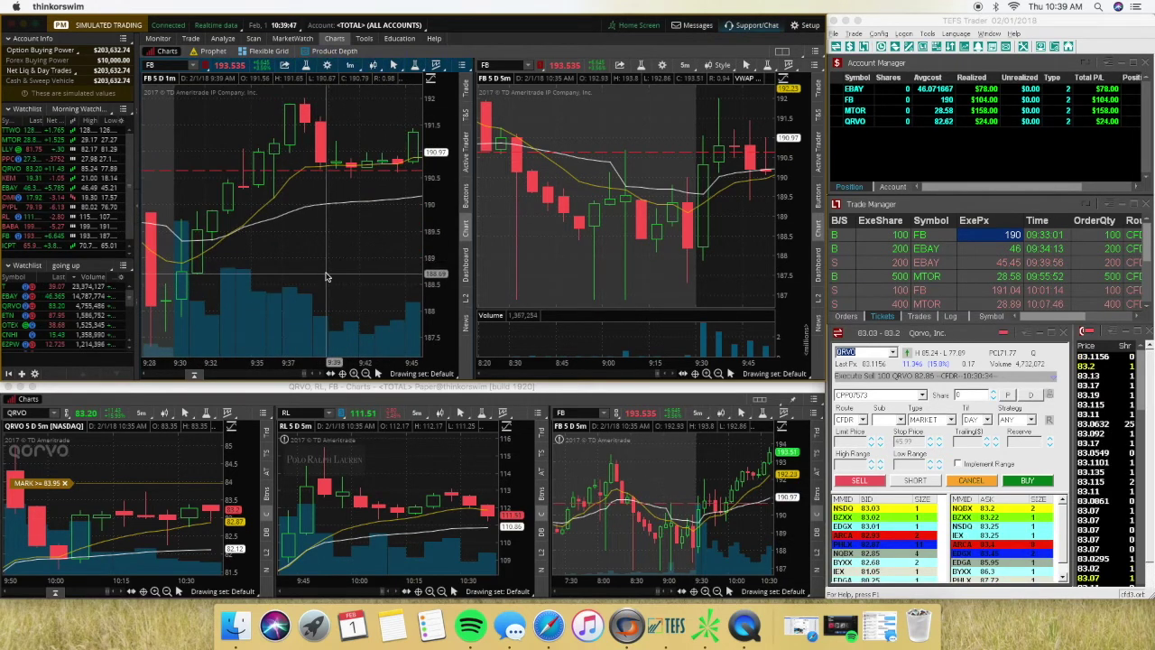
scroll(327, 277, "down", 5)
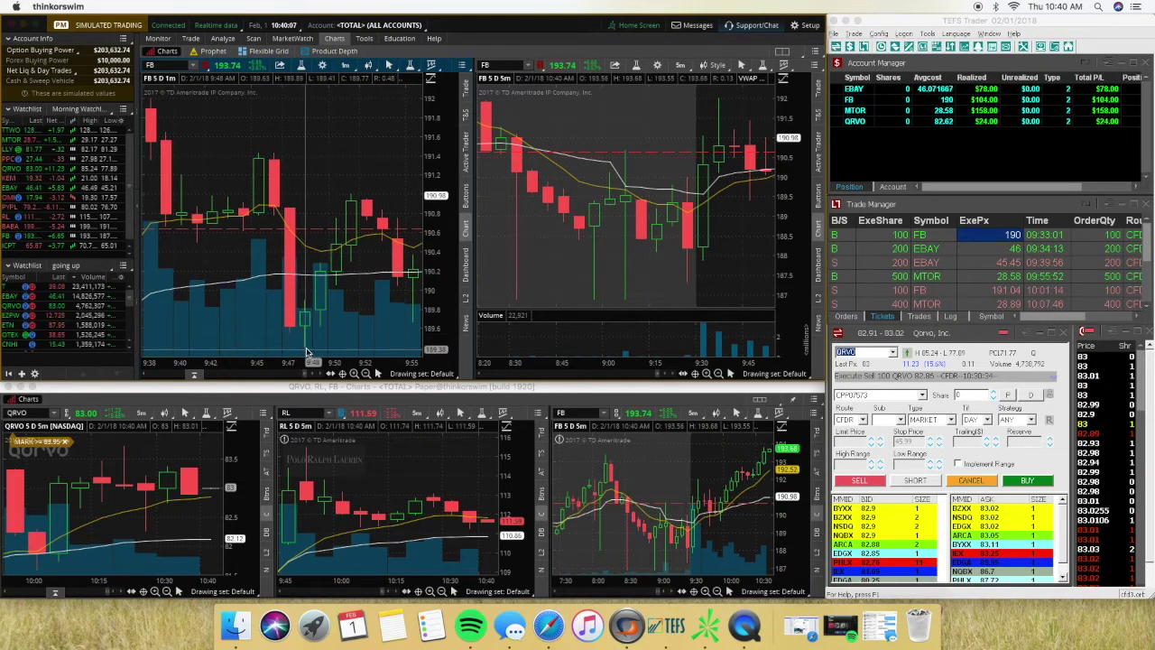
Draw a trendline between two bars on the FB 1-minute chart.
right_click(308, 353)
mouse_move(388, 379)
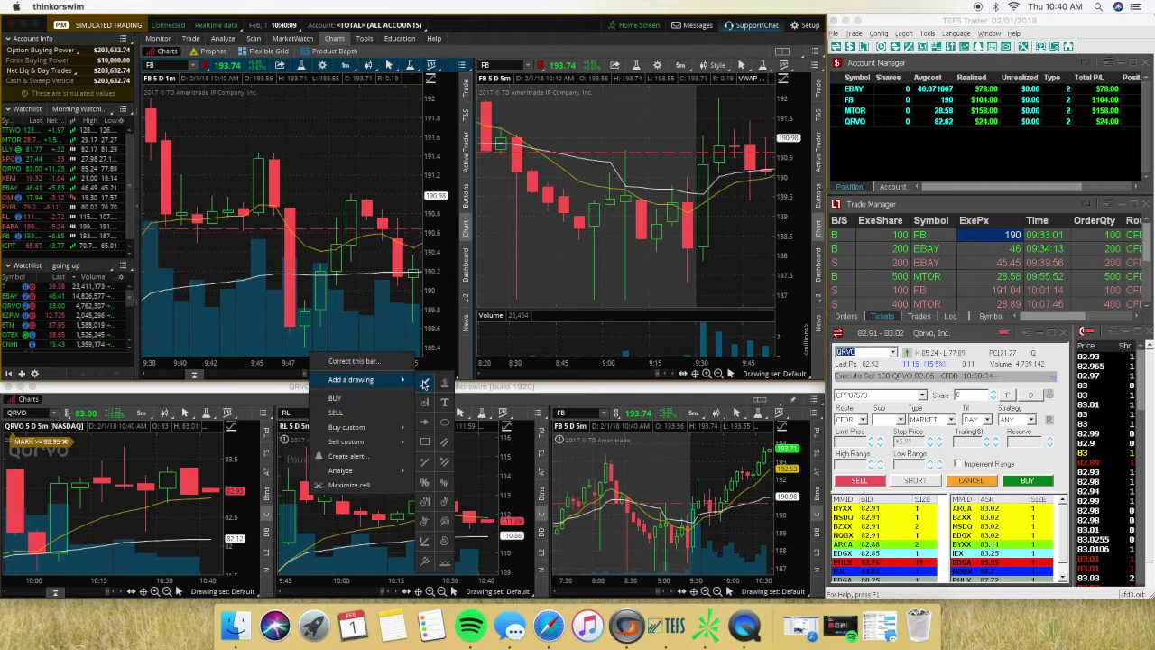
left_click(424, 383)
left_click(421, 313)
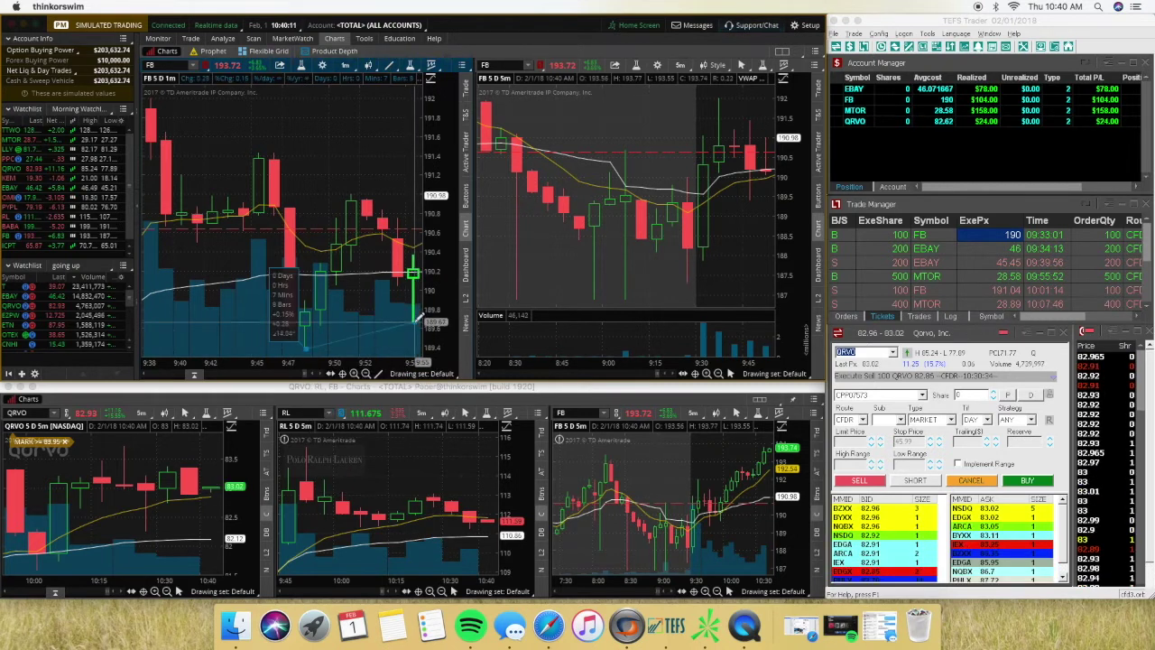
left_click(307, 347)
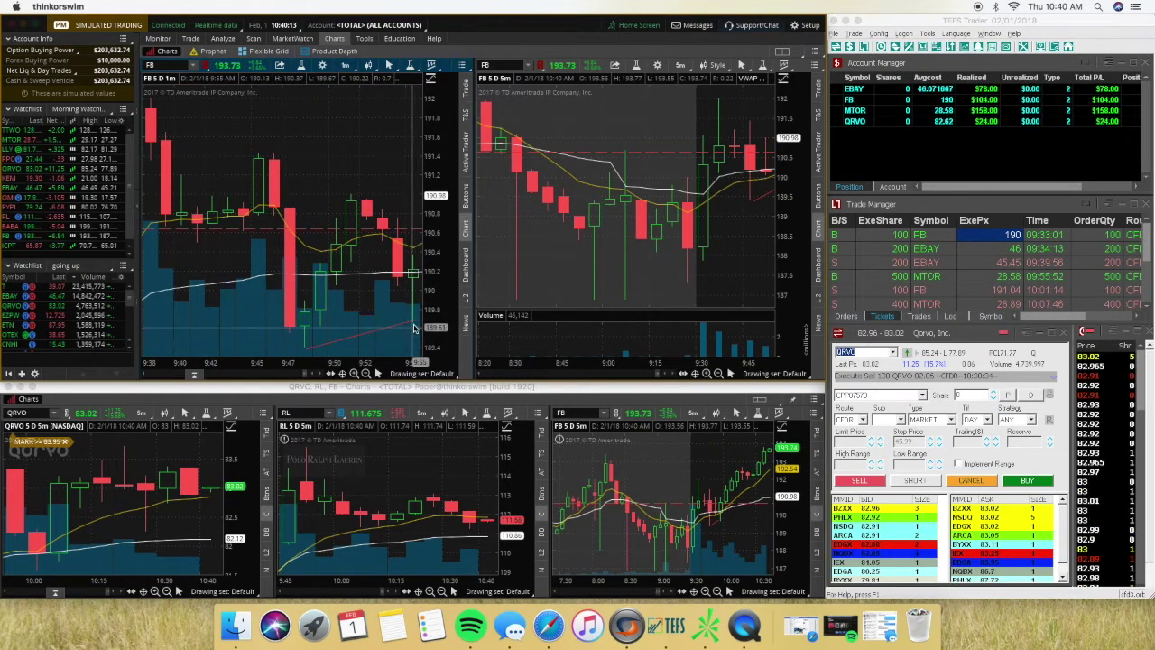
Scroll the FB chart forward to about 9:45, then check the FB 191.04 sell and the EBAY buy.
scroll(415, 328, "down", 1)
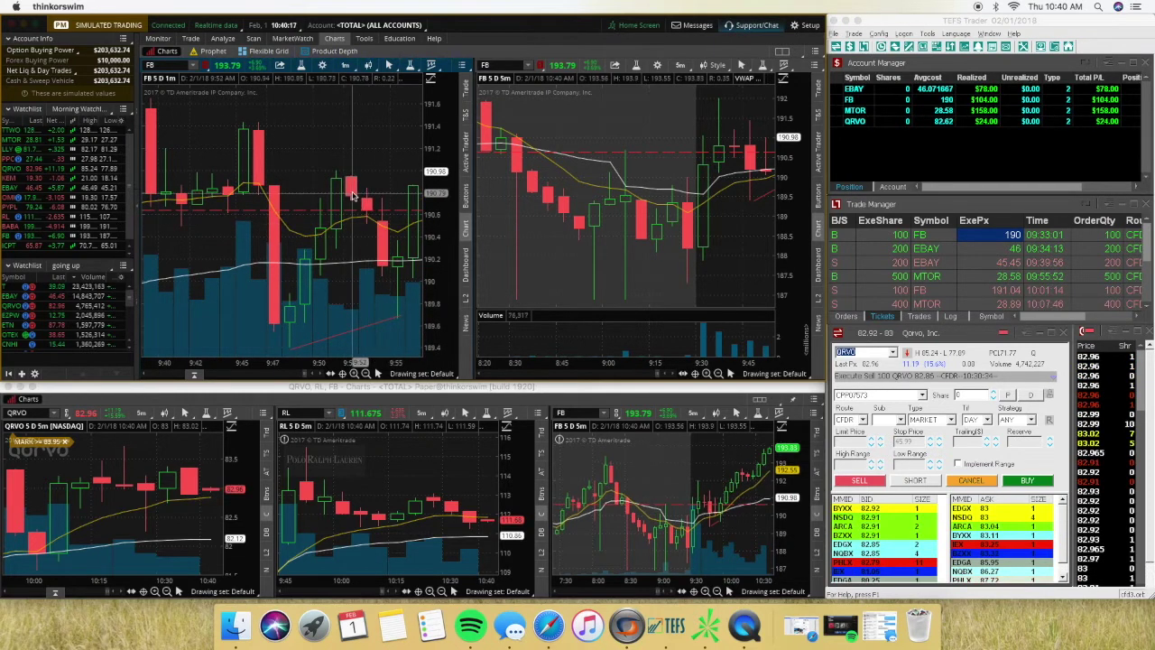
scroll(353, 195, "down", 1)
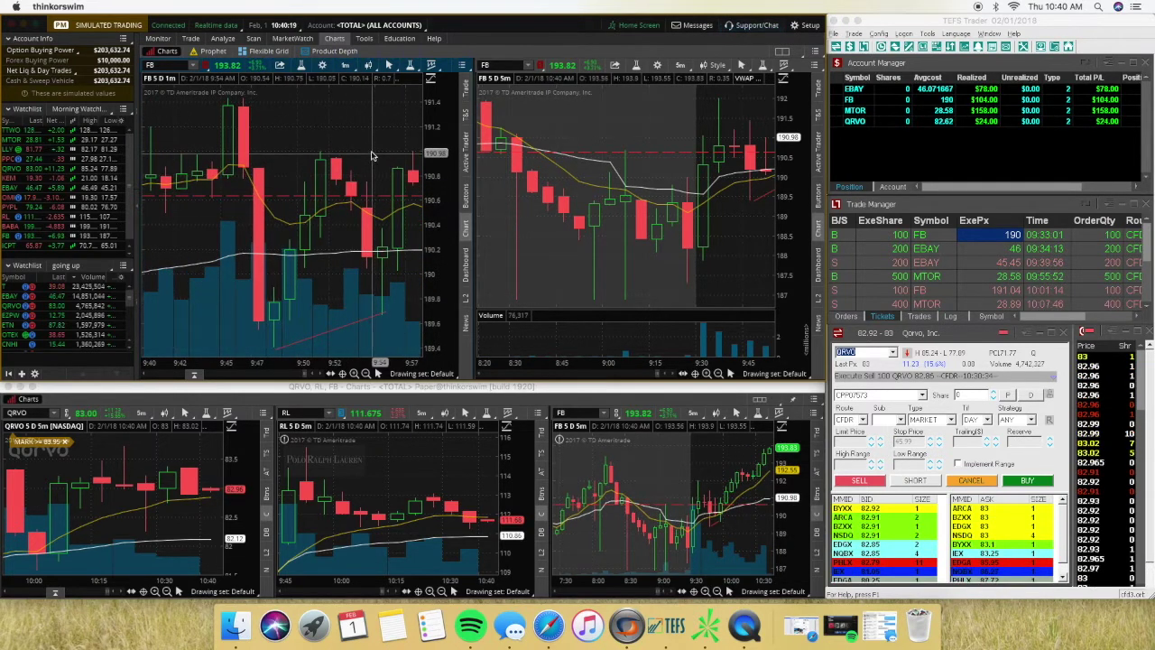
scroll(379, 180, "down", 2)
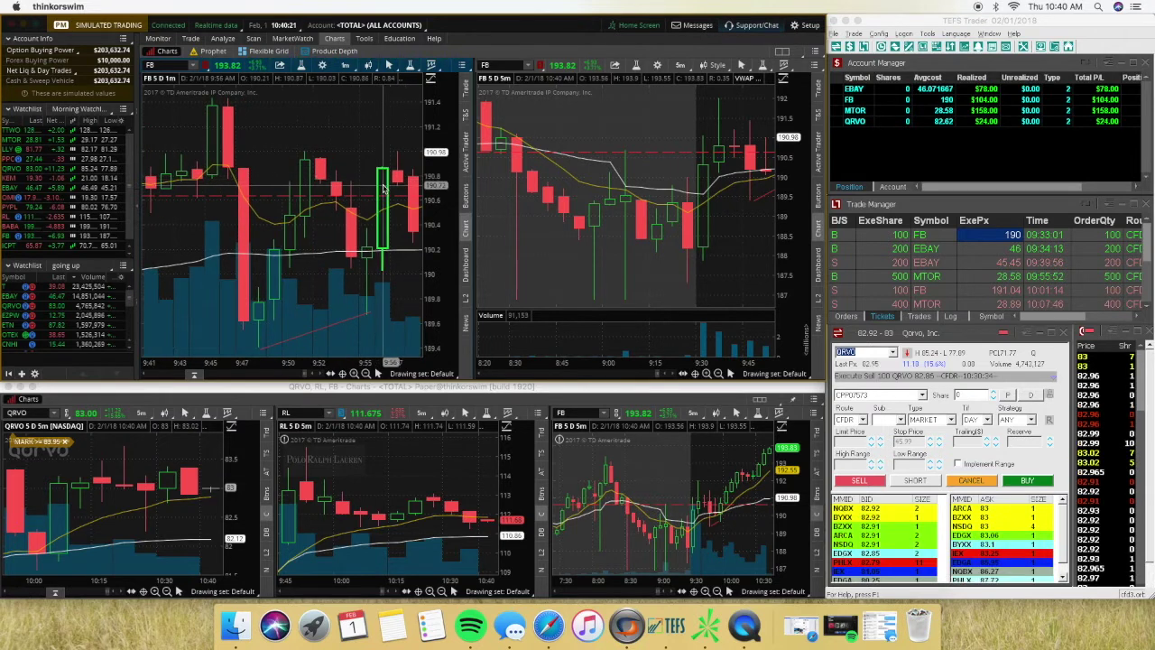
scroll(374, 162, "down", 2)
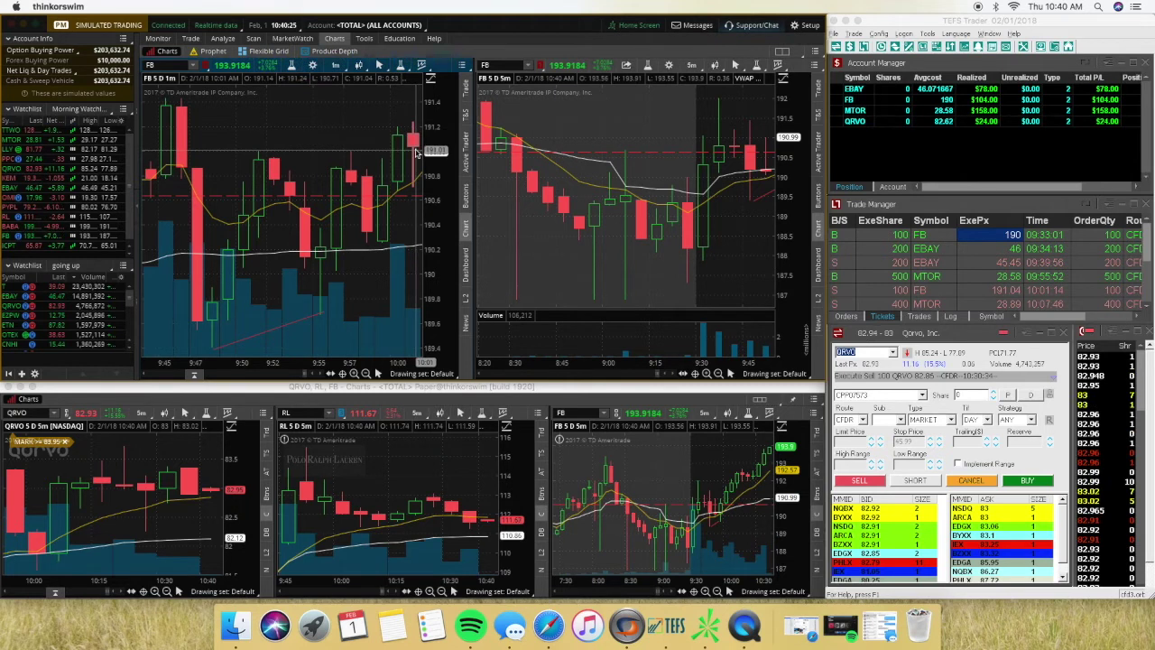
left_click(993, 290)
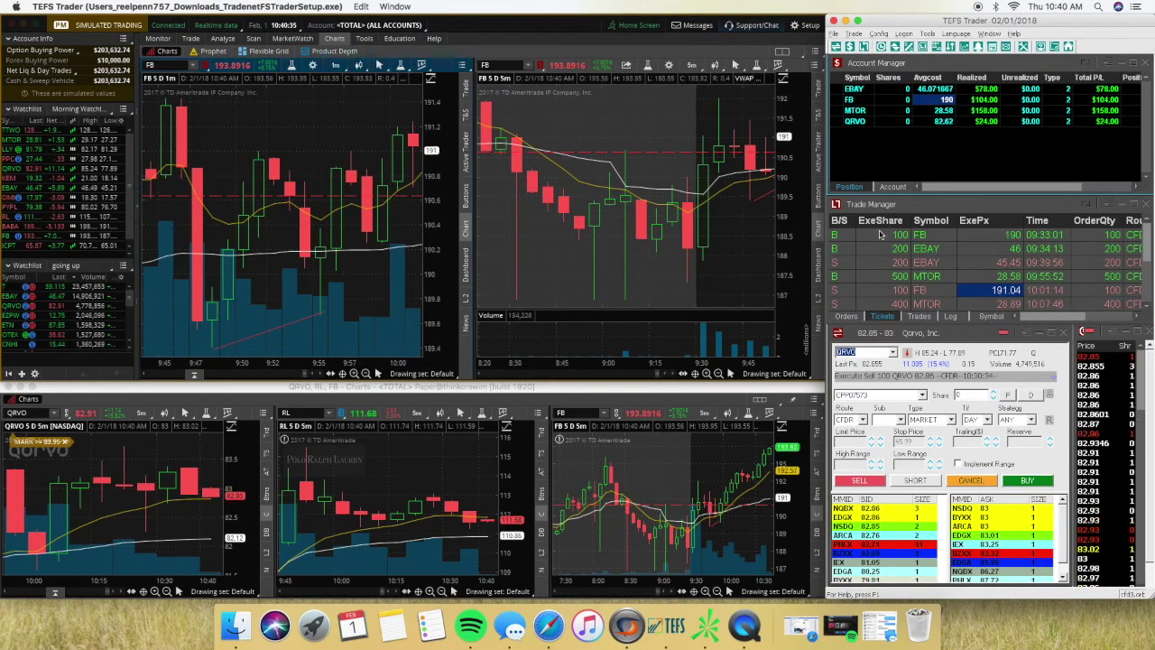
left_click(939, 249)
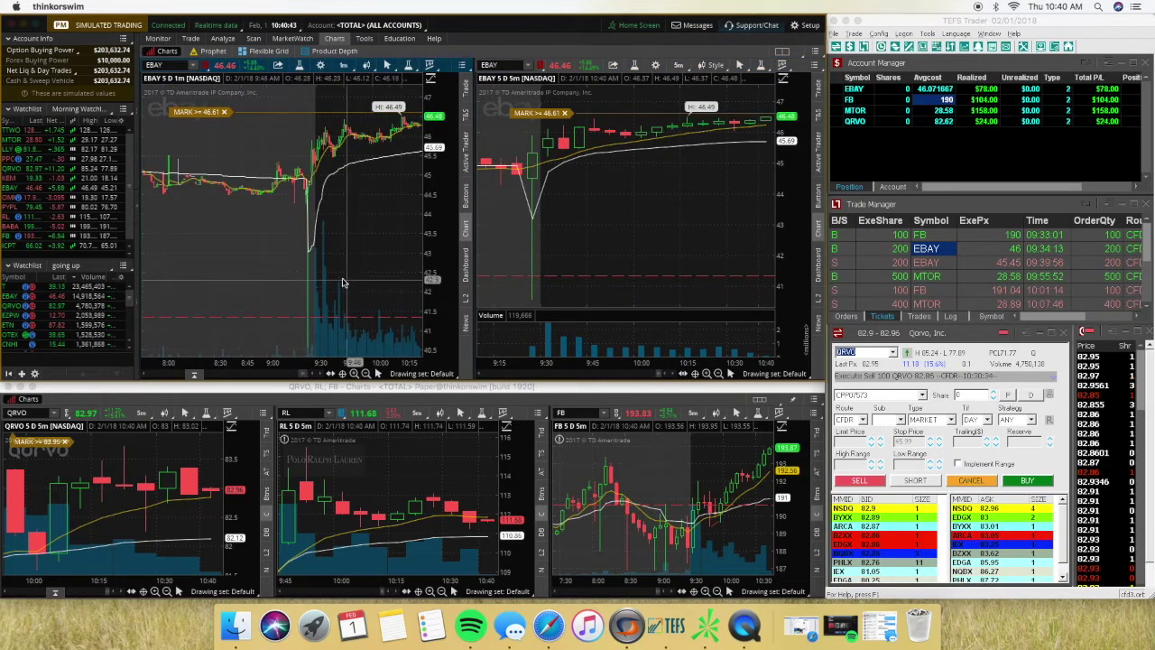
Zoom the EBAY 1-minute chart into the 9:25–9:45 spike and check the EBAY sell fill at 45.45.
left_click_drag(278, 288, 409, 275)
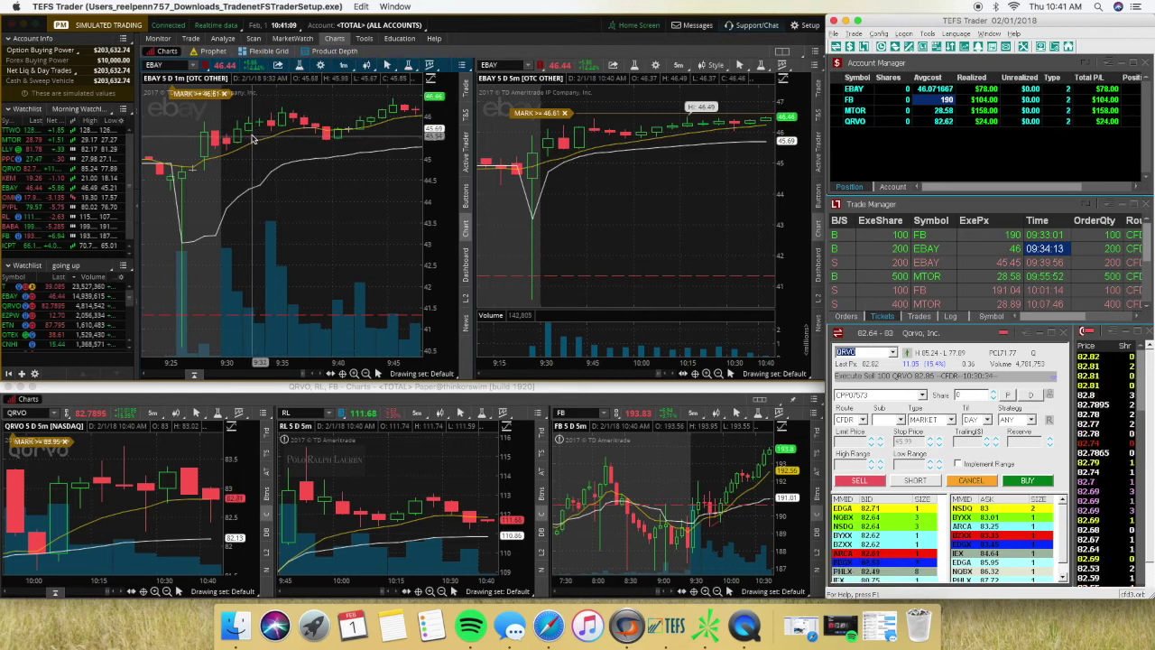
left_click(1009, 263)
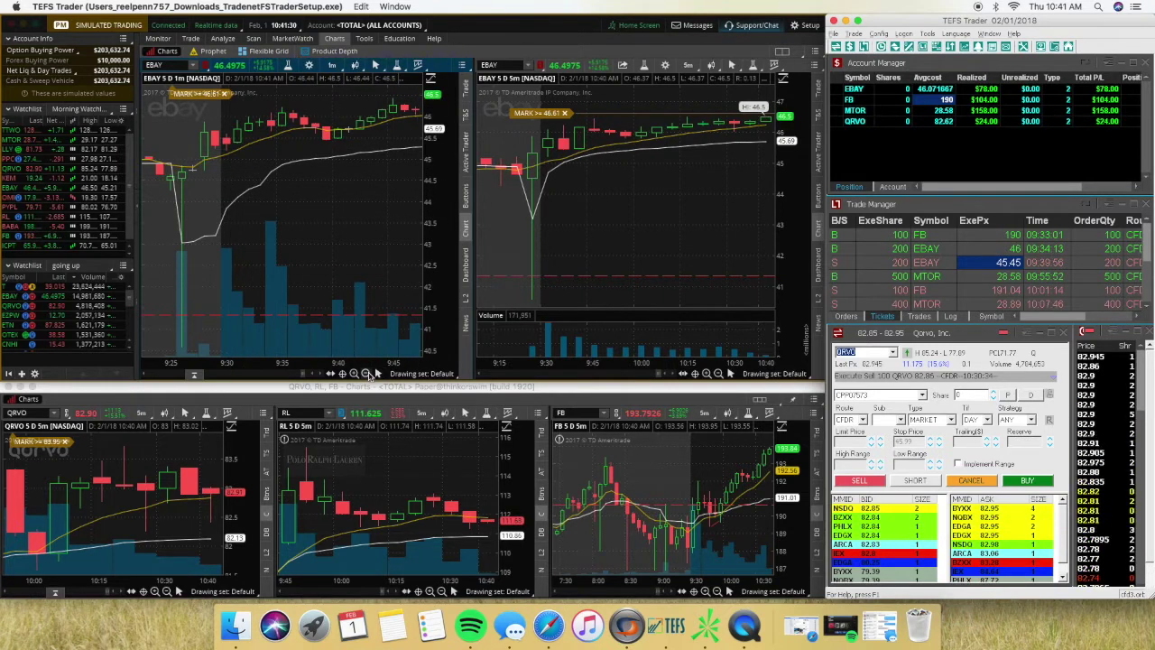
left_click(368, 372)
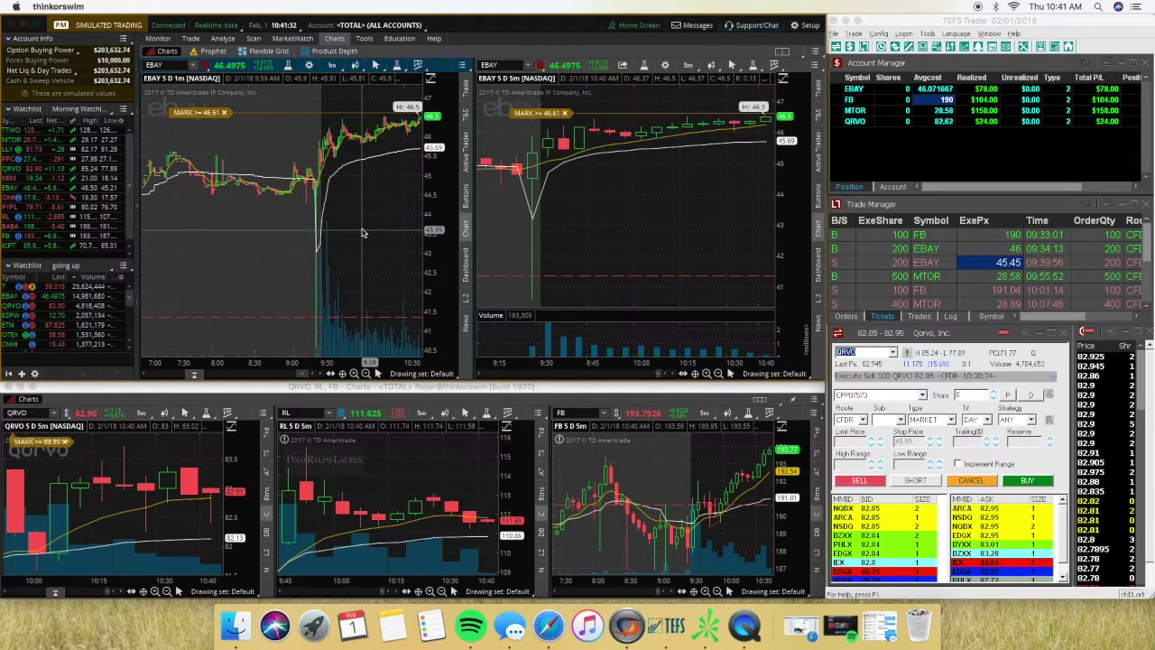
Zoom the EBAY chart out, view it as 6M:1D, then 5D:5m, and return to 5D:1m.
left_click(368, 373)
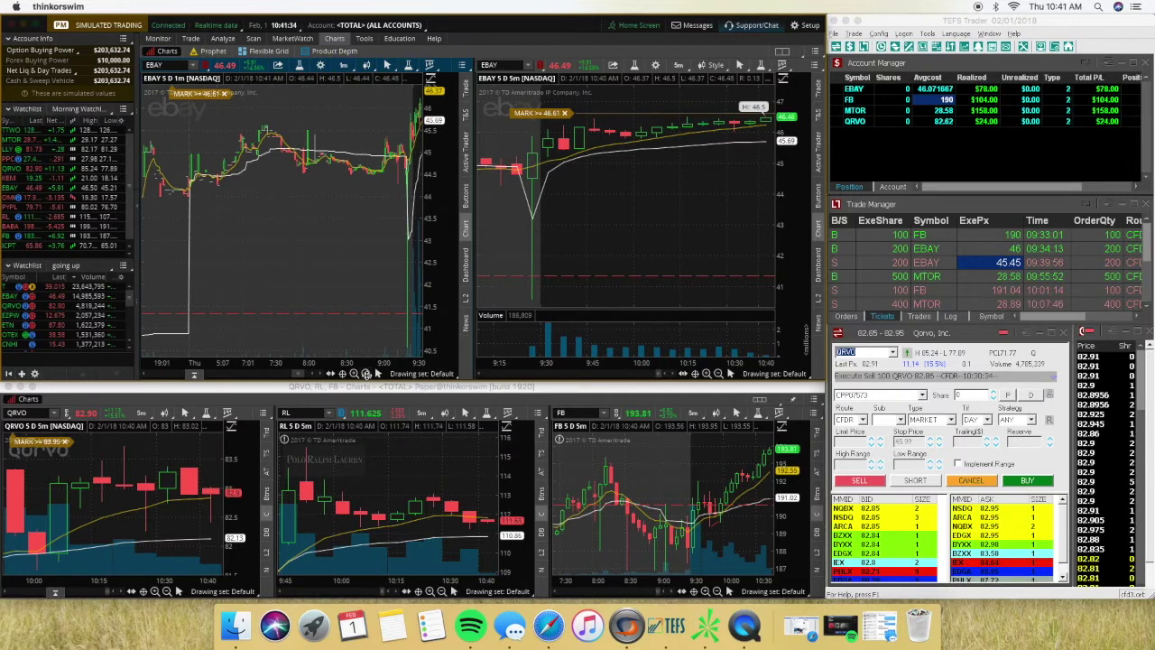
left_click(367, 373)
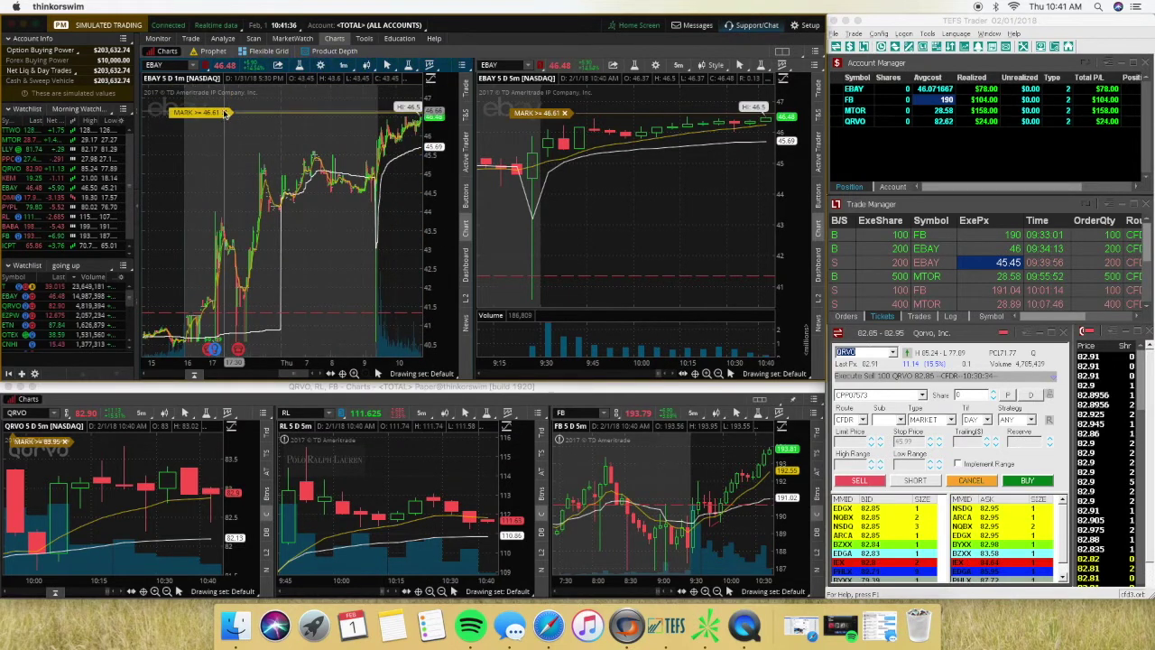
left_click(344, 67)
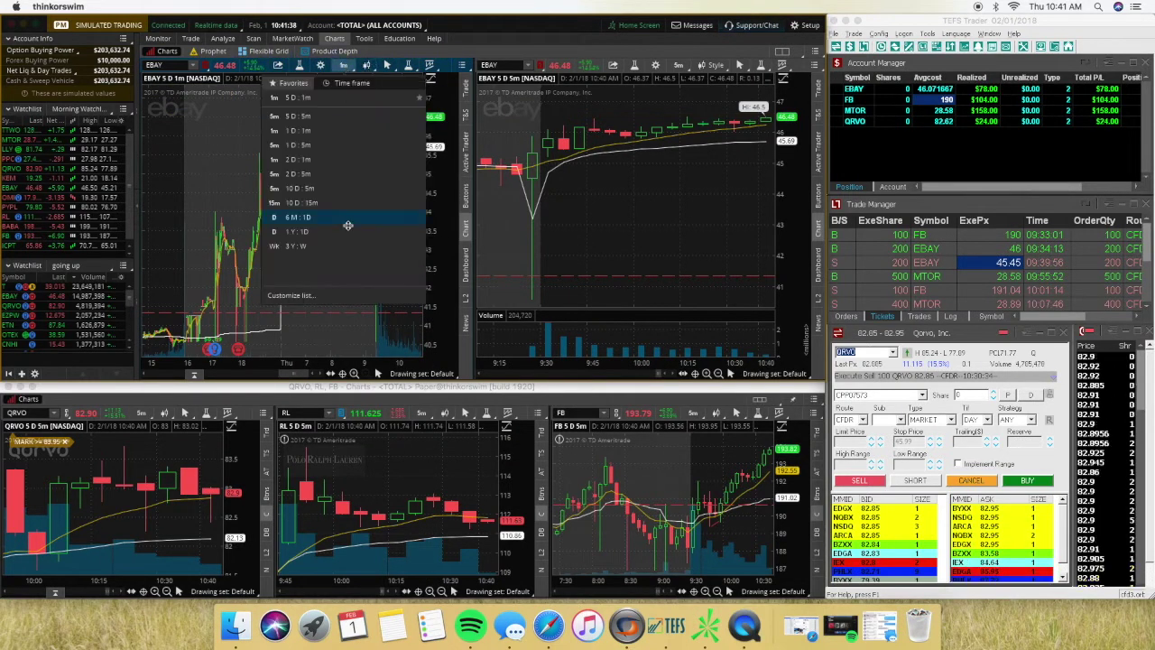
left_click(338, 220)
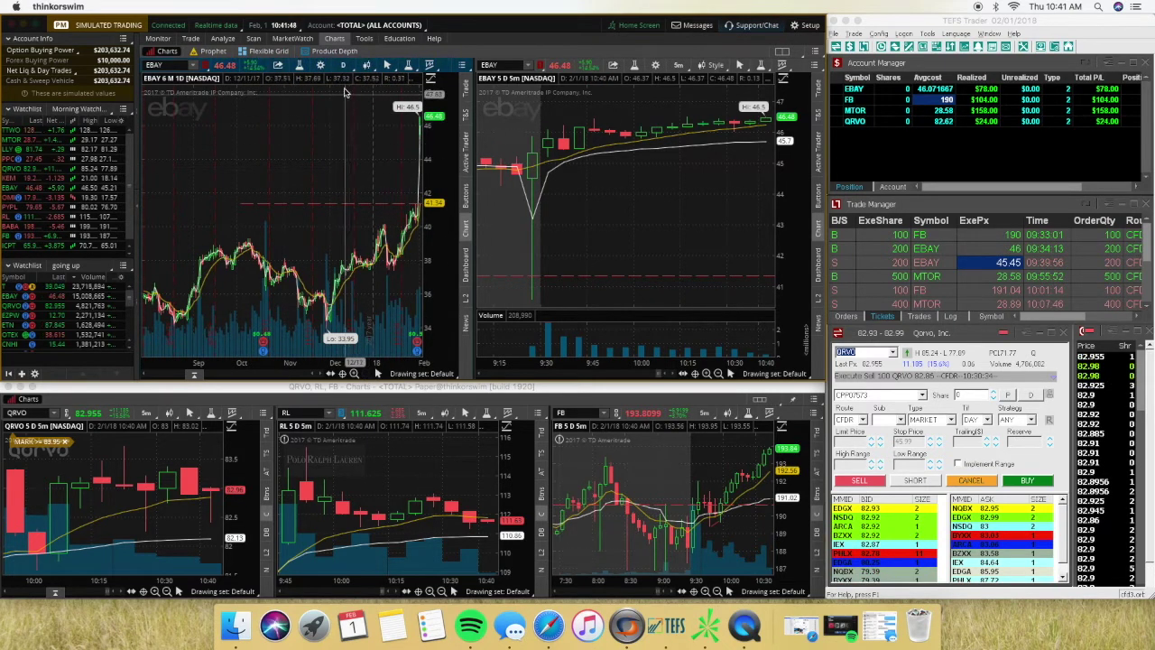
left_click(343, 66)
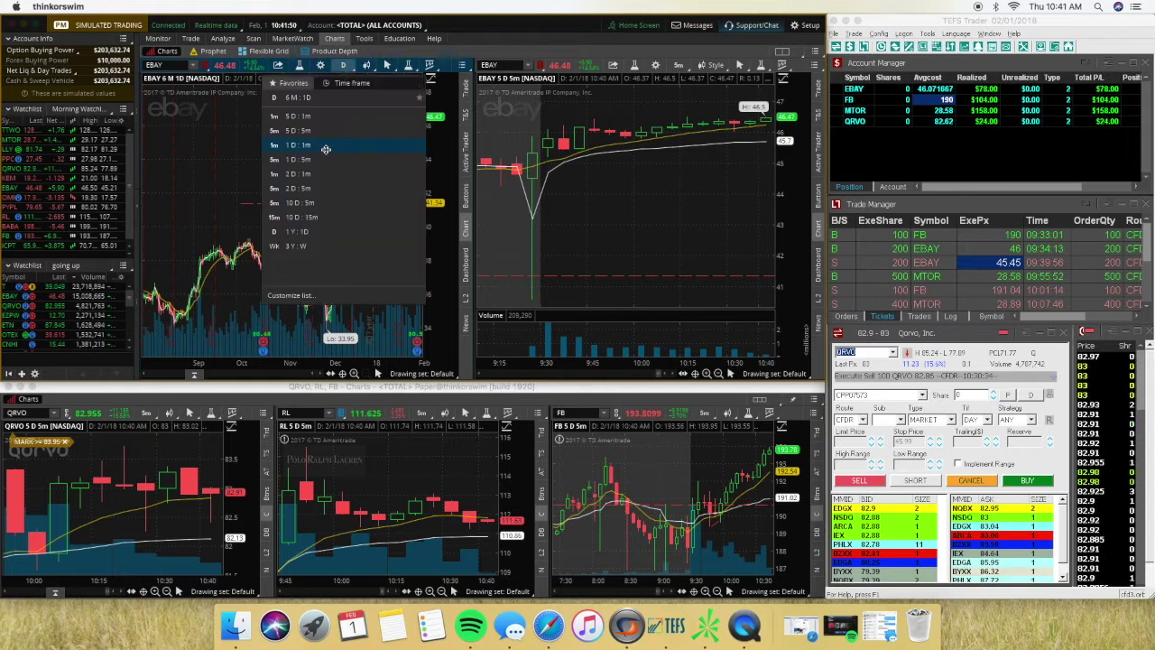
left_click(323, 130)
left_click(348, 68)
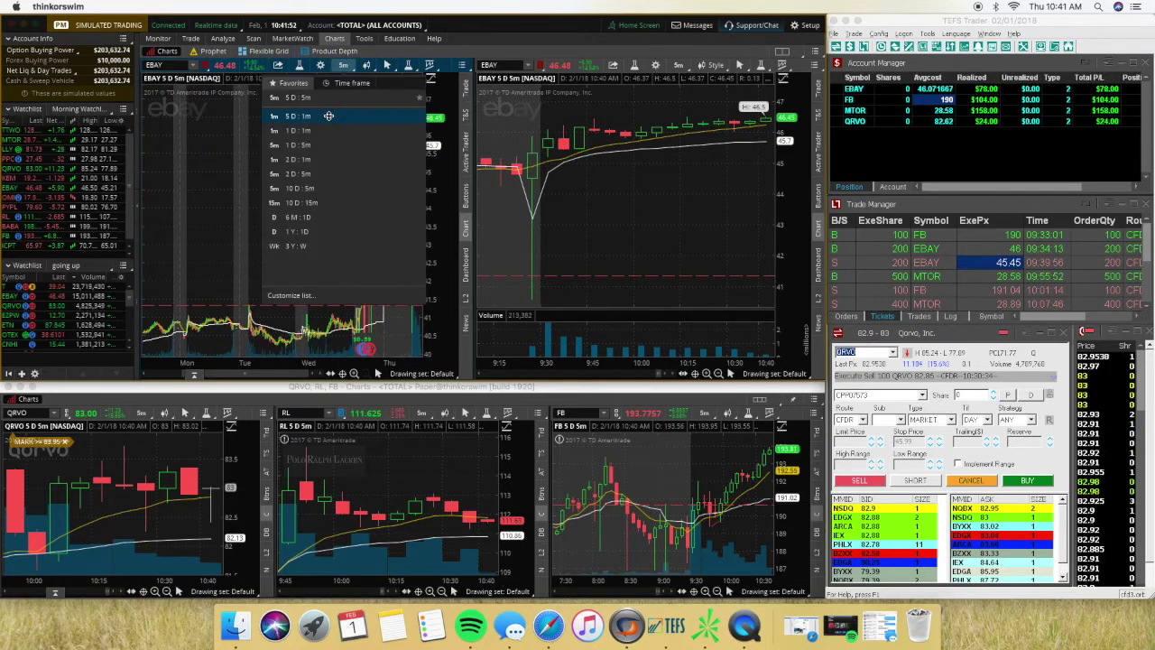
left_click(326, 117)
Review the MTOR 28.58 buy and EBAY's 46.07166667 average, zooming the 5-minute chart to 9:30–10:30.
scroll(386, 250, "up", 5)
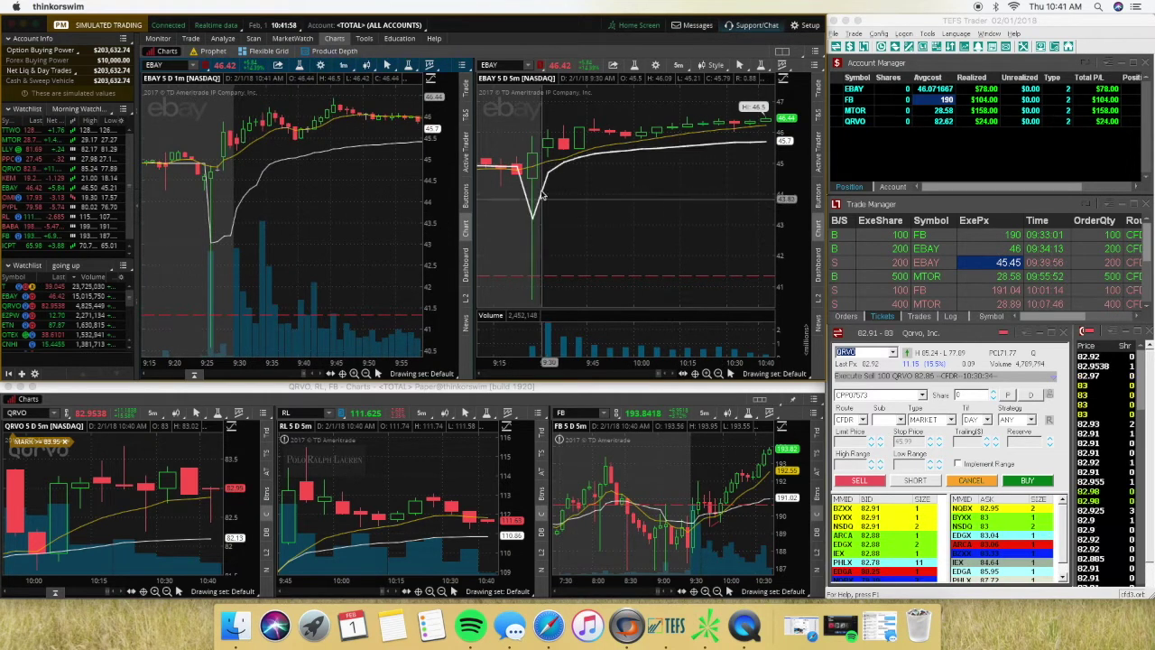
left_click(1011, 277)
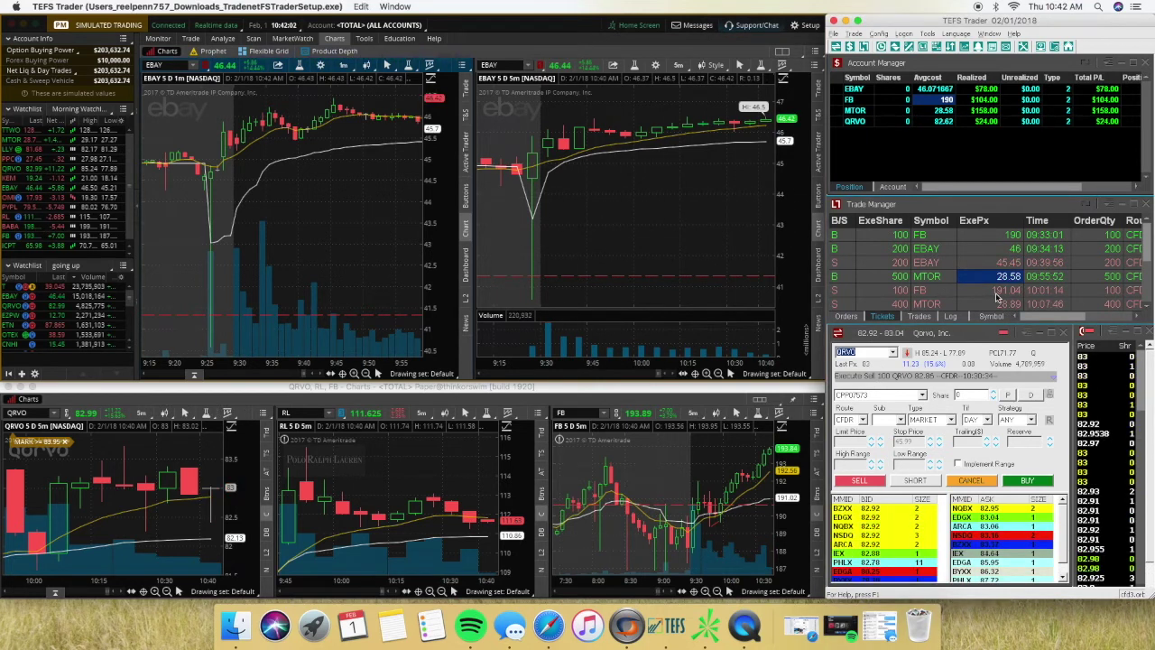
scroll(1001, 296, "down", 1)
scroll(997, 294, "down", 1)
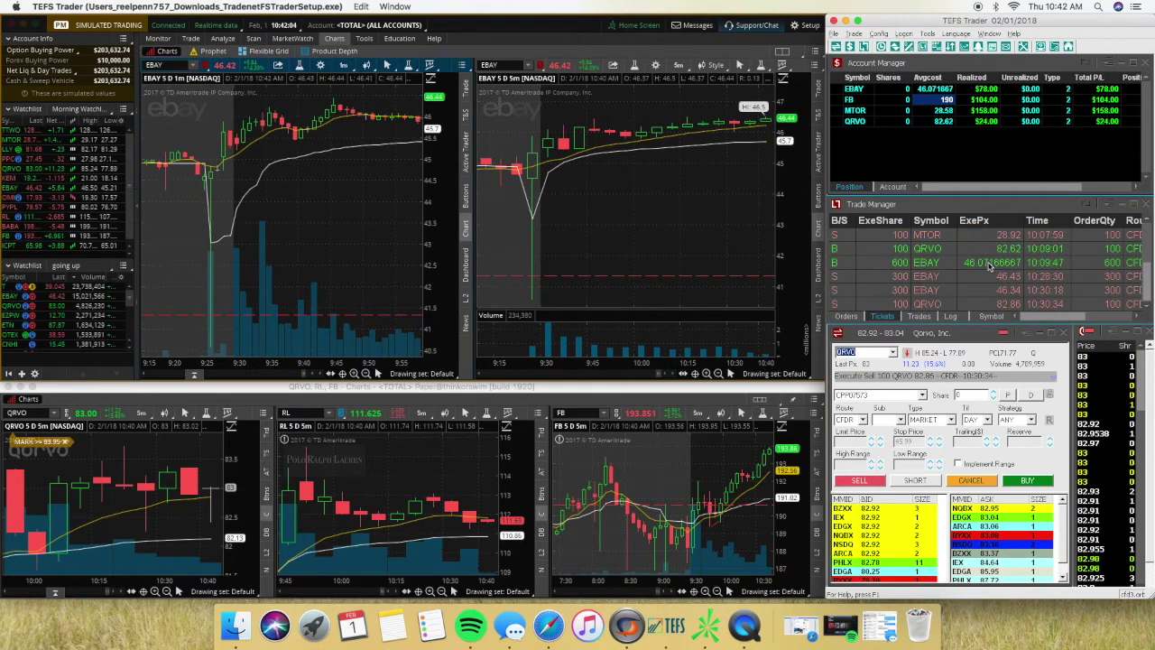
left_click(990, 266)
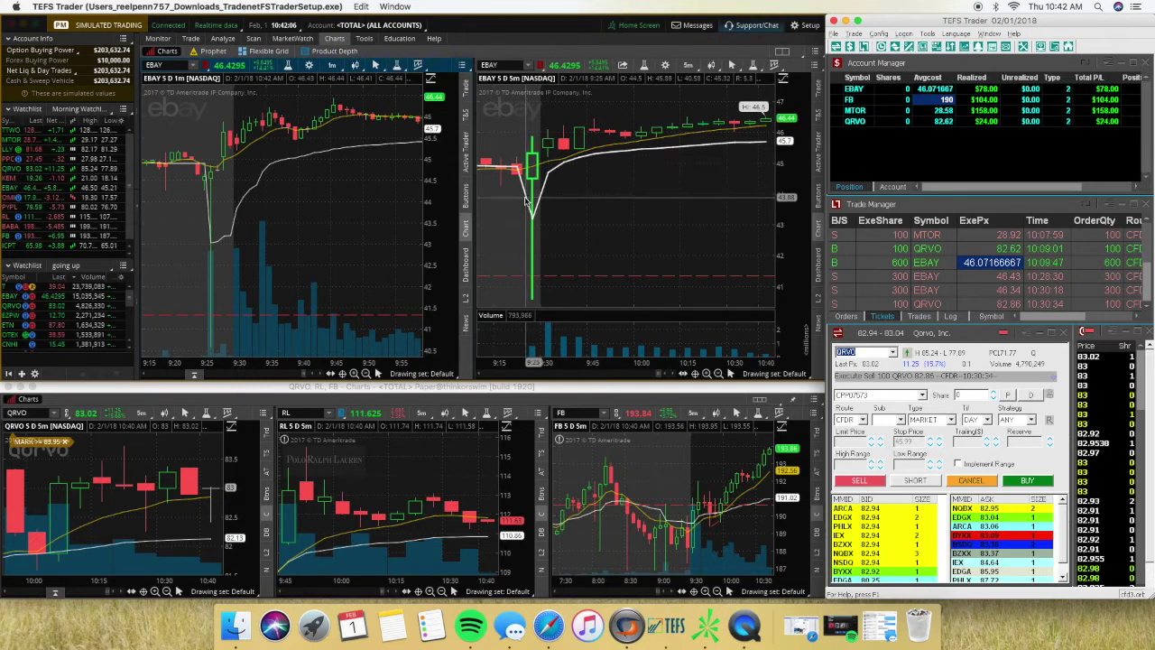
scroll(541, 189, "up", 3)
left_click(577, 180)
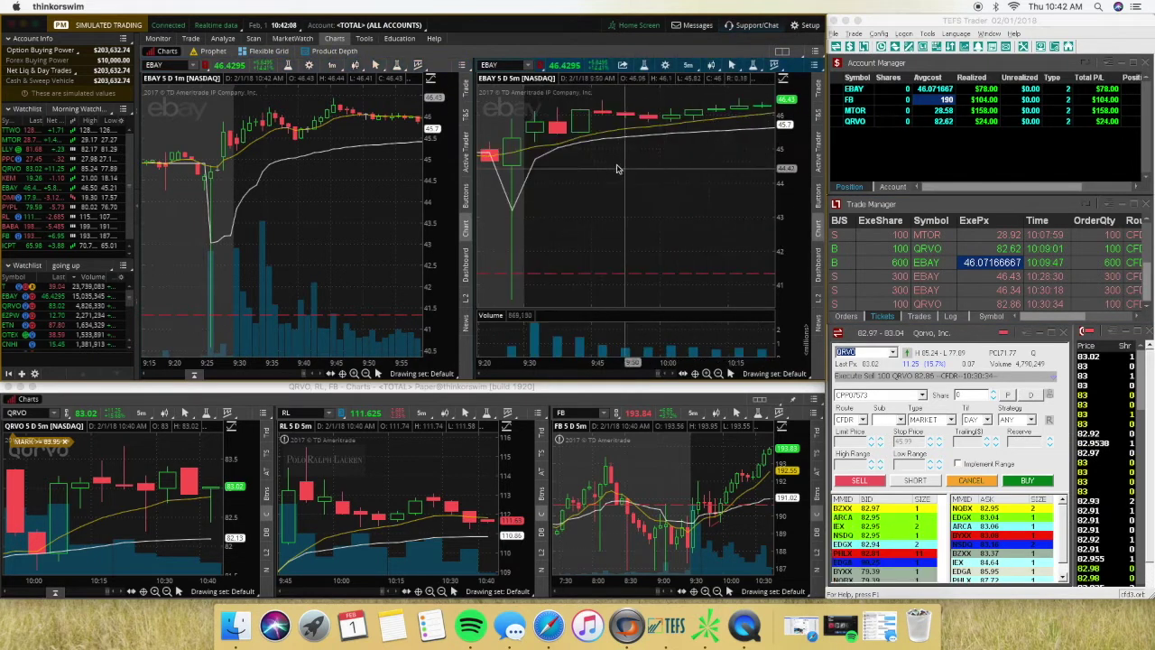
scroll(617, 169, "down", 3)
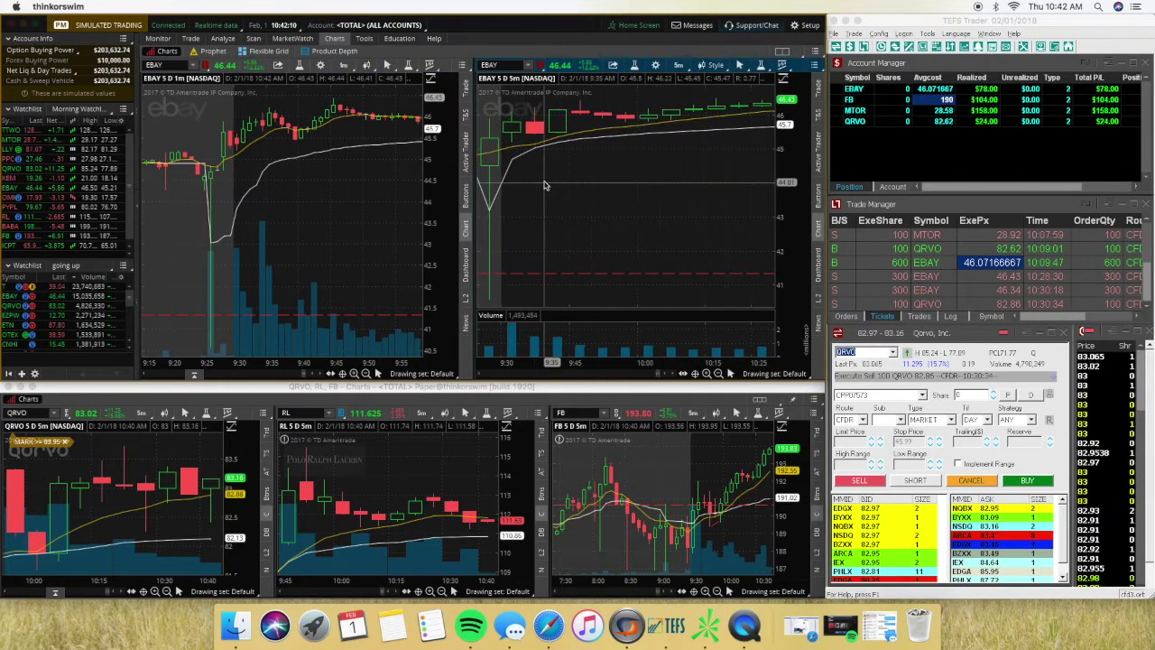
scroll(544, 185, "down", 1)
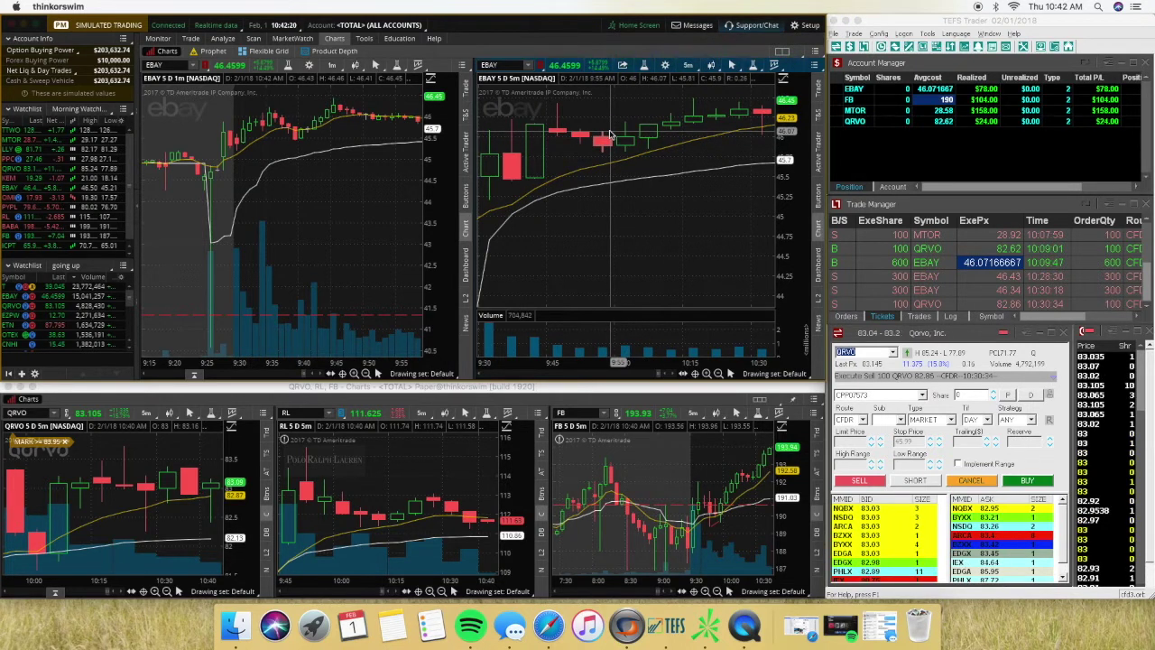
left_click(928, 262)
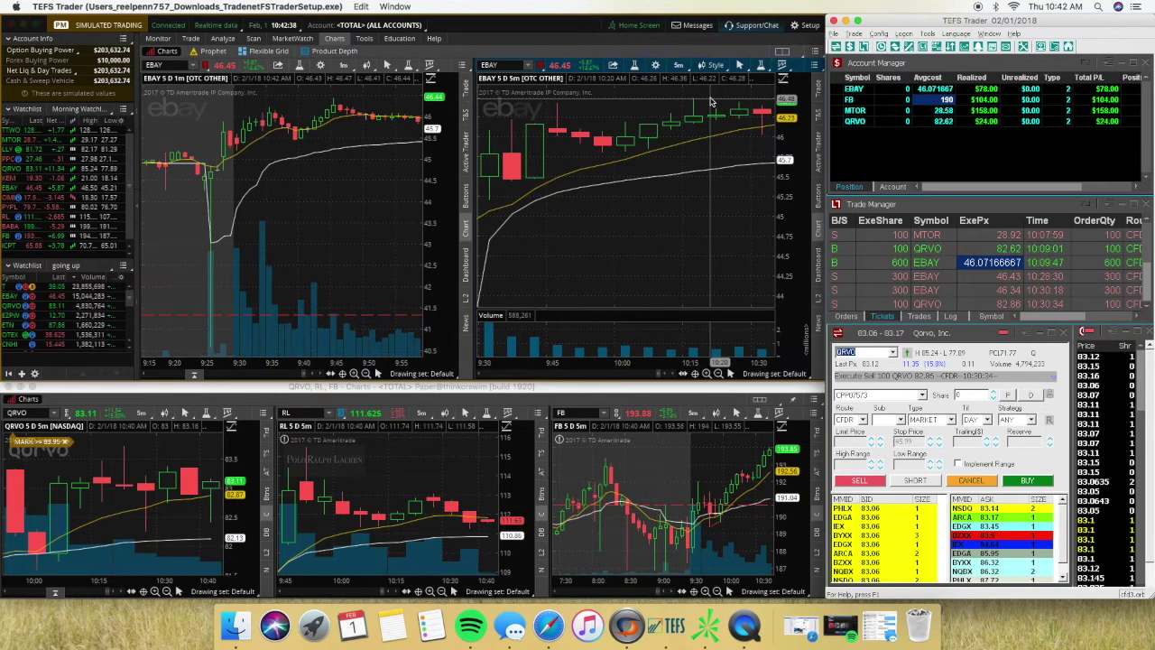
scroll(703, 127, "down", 3)
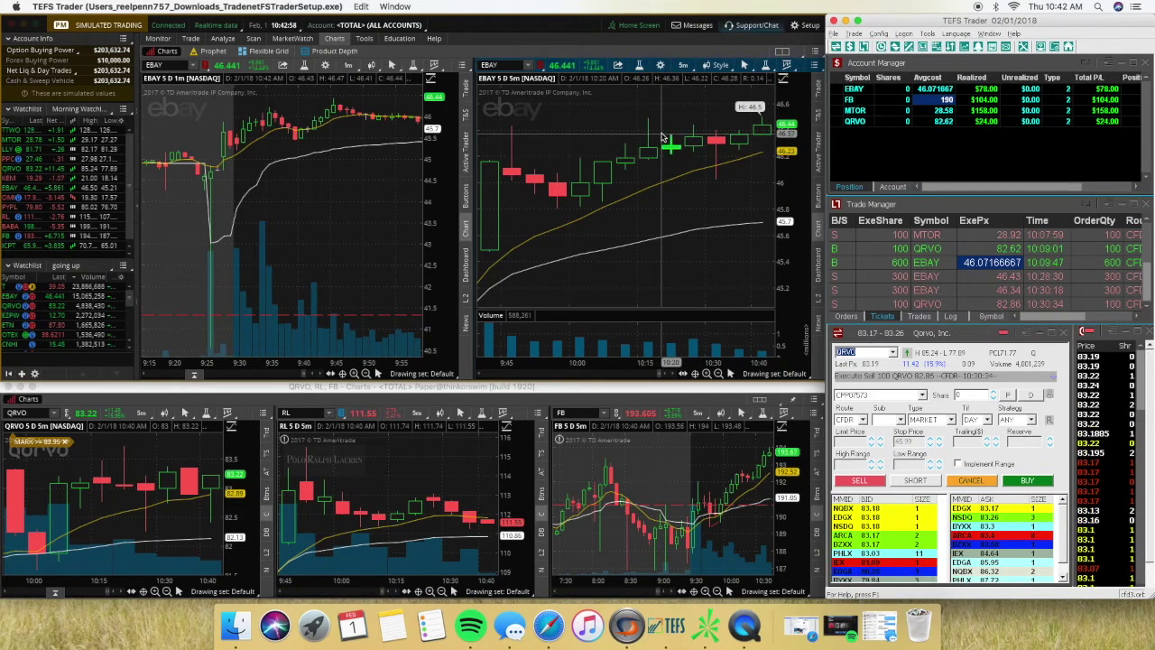
Highlight EBAY's realized $78.00 profit in Account Manager.
left_click(985, 91)
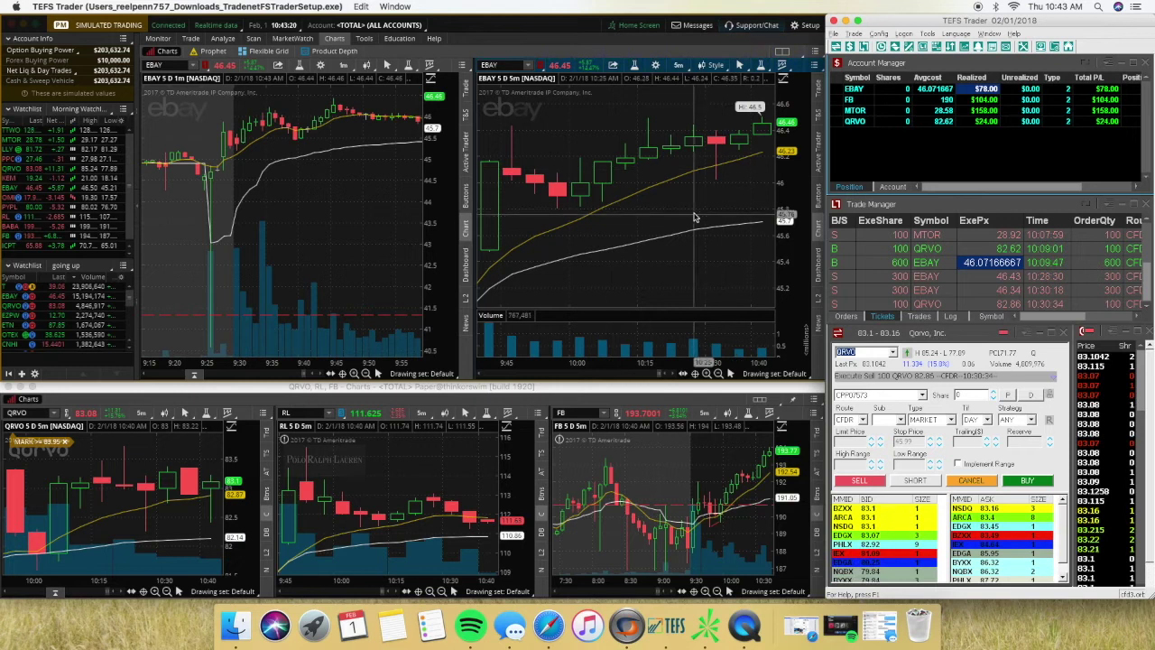
Select the MTOR trade, load MTOR into both linked charts, and zoom the 5-minute chart out.
scroll(962, 286, "up", 3)
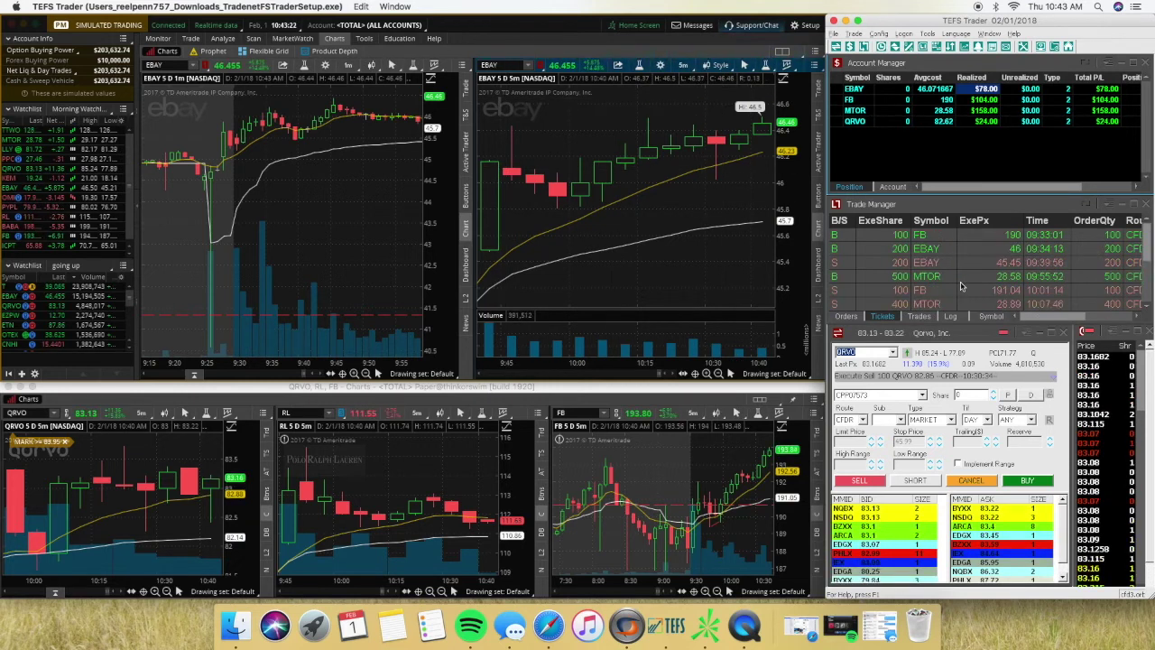
left_click(929, 276)
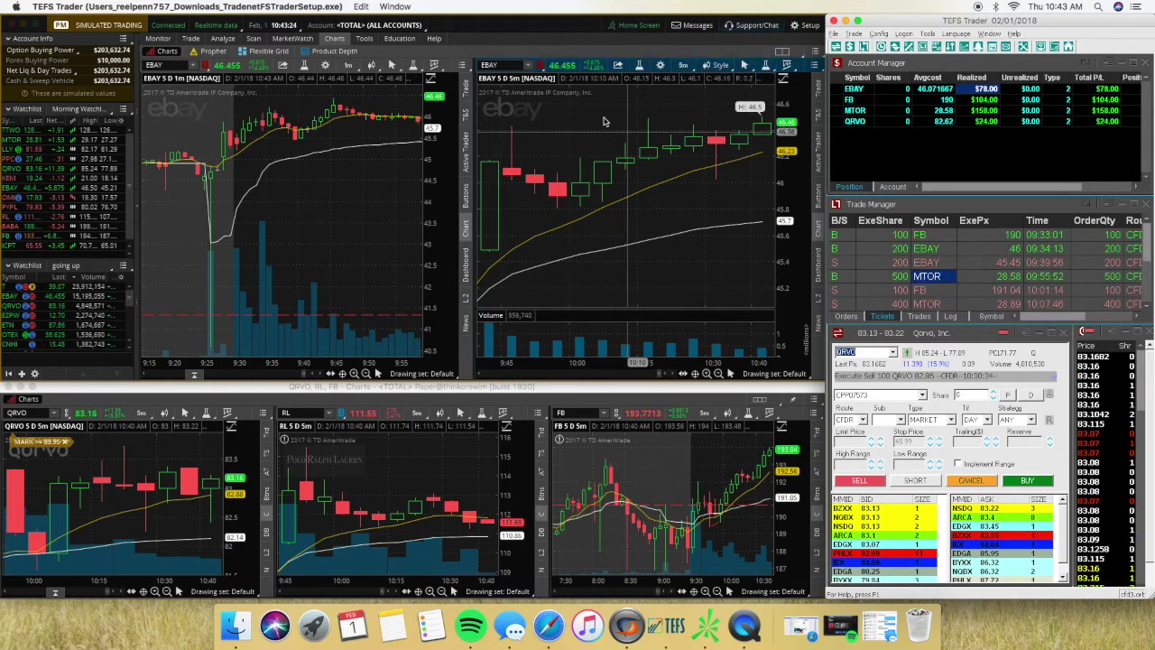
left_click(505, 67)
type("MTOR")
key("Return")
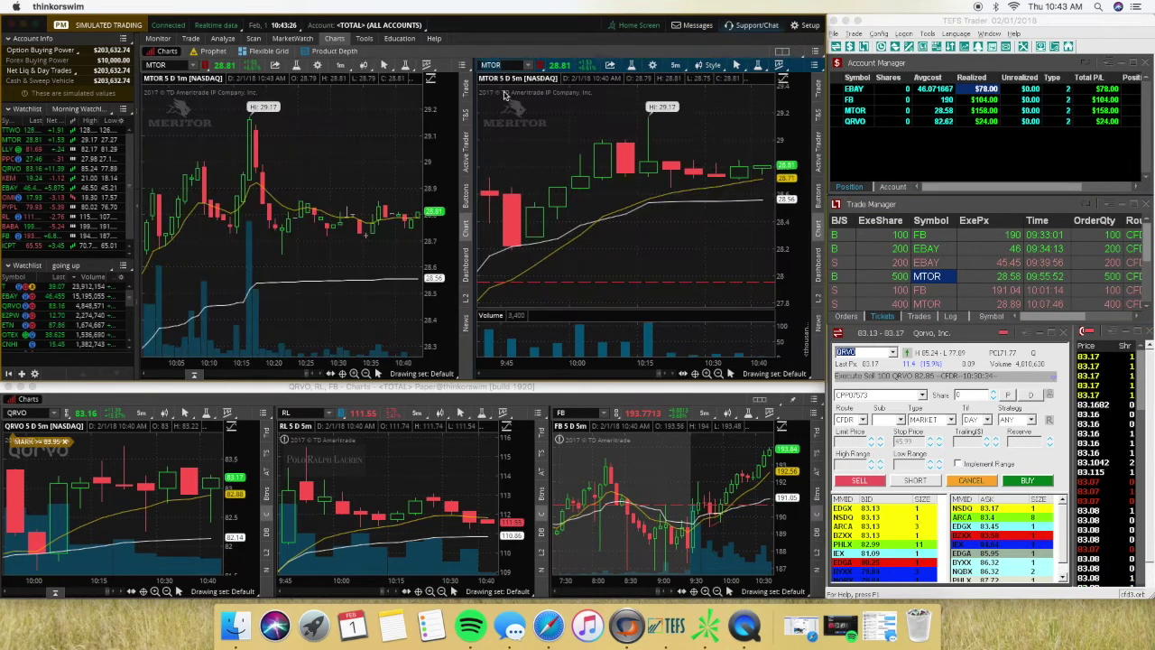
left_click(718, 374)
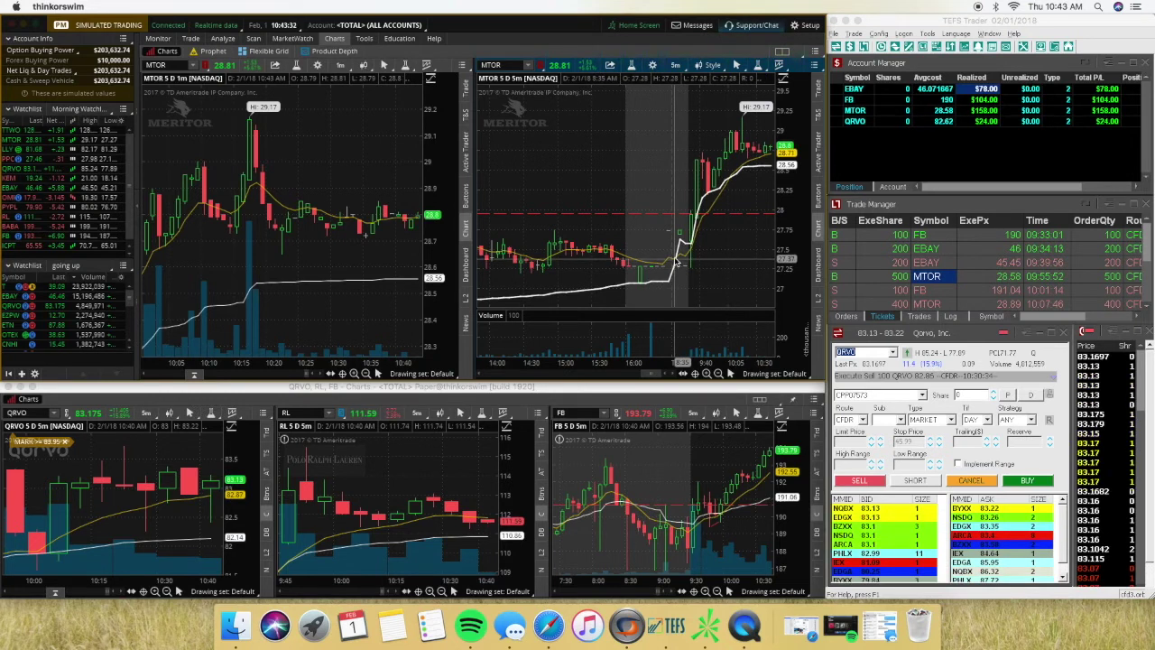
Review the 500-share MTOR buy at 28.58 and the 09:55:52 MTOR buy entry.
scroll(686, 257, "up", 3)
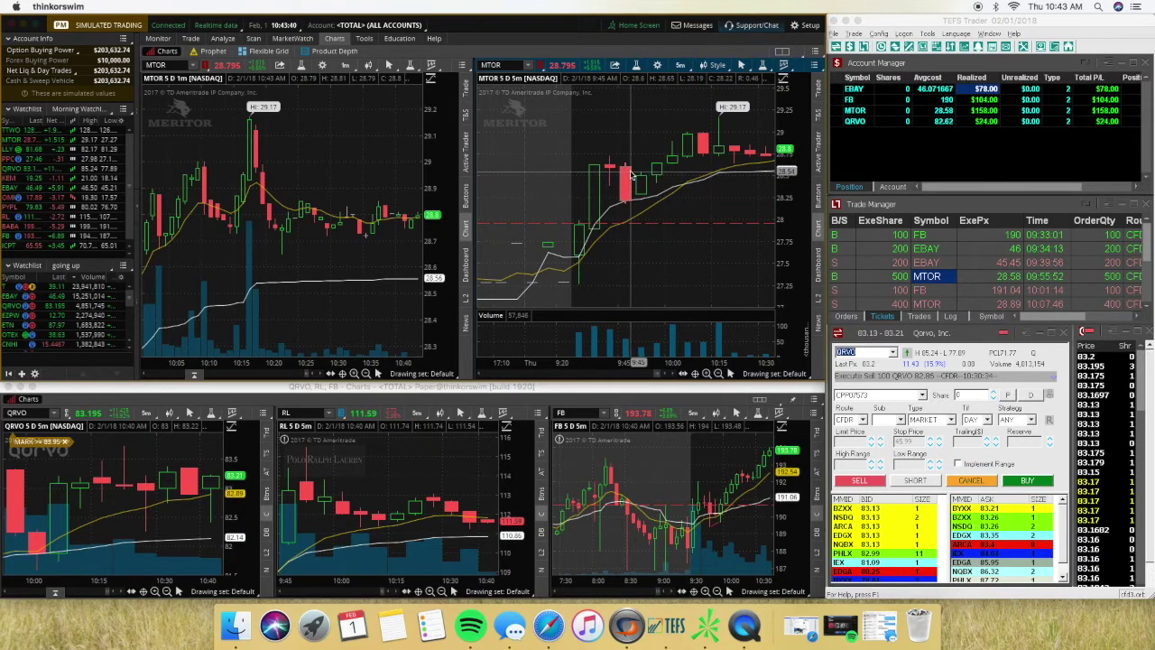
left_click(1012, 280)
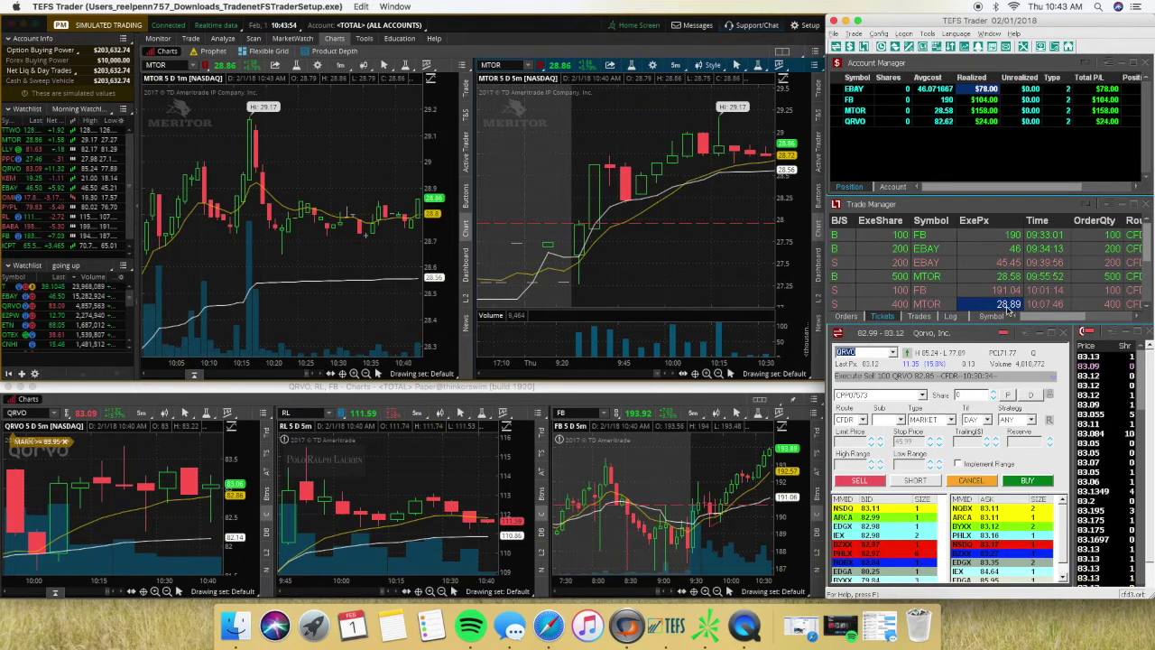
scroll(1009, 289, "down", 2)
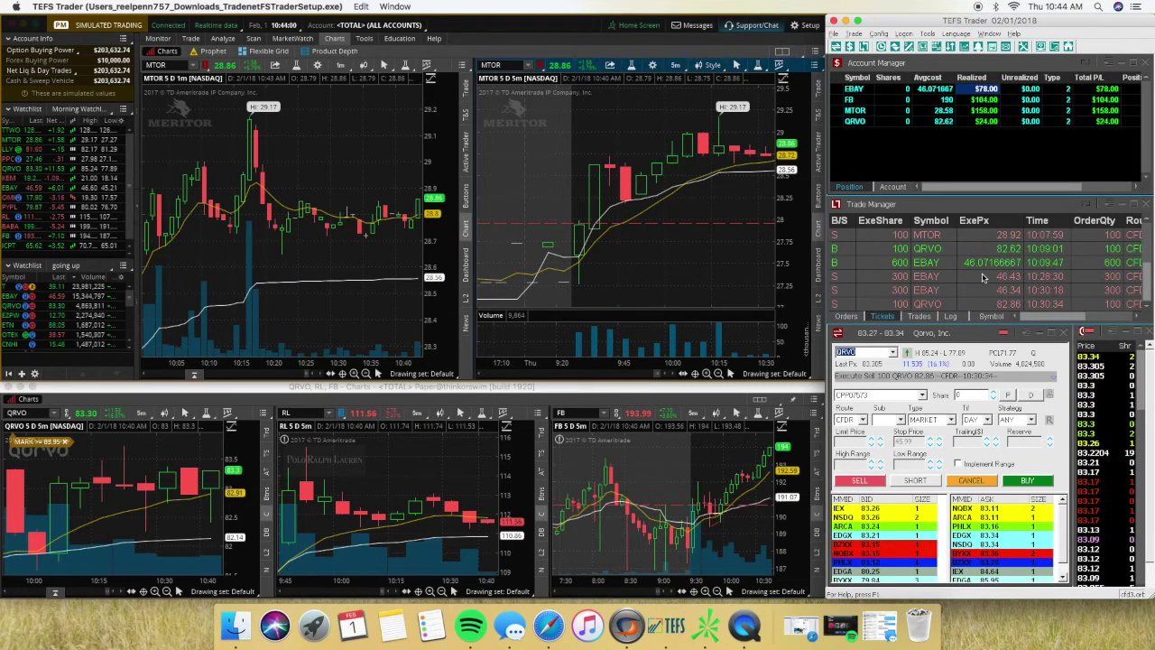
scroll(985, 259, "up", 1)
left_click(972, 236)
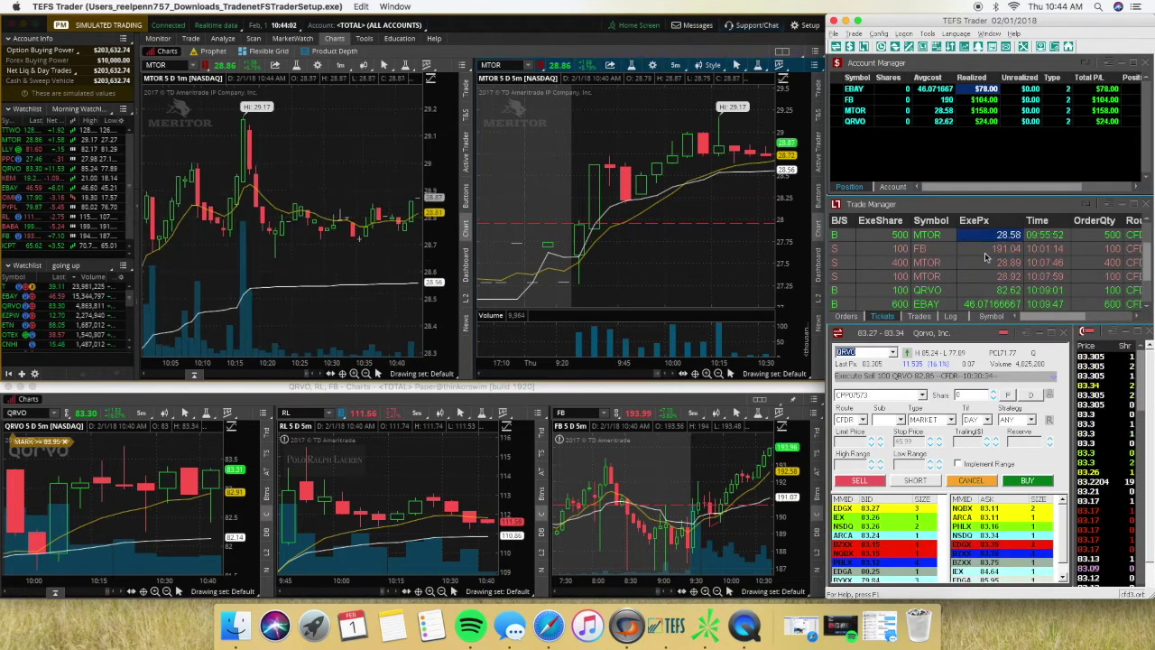
Note the MTOR sell at 28.92, then load FB into both linked upper charts.
left_click(1011, 277)
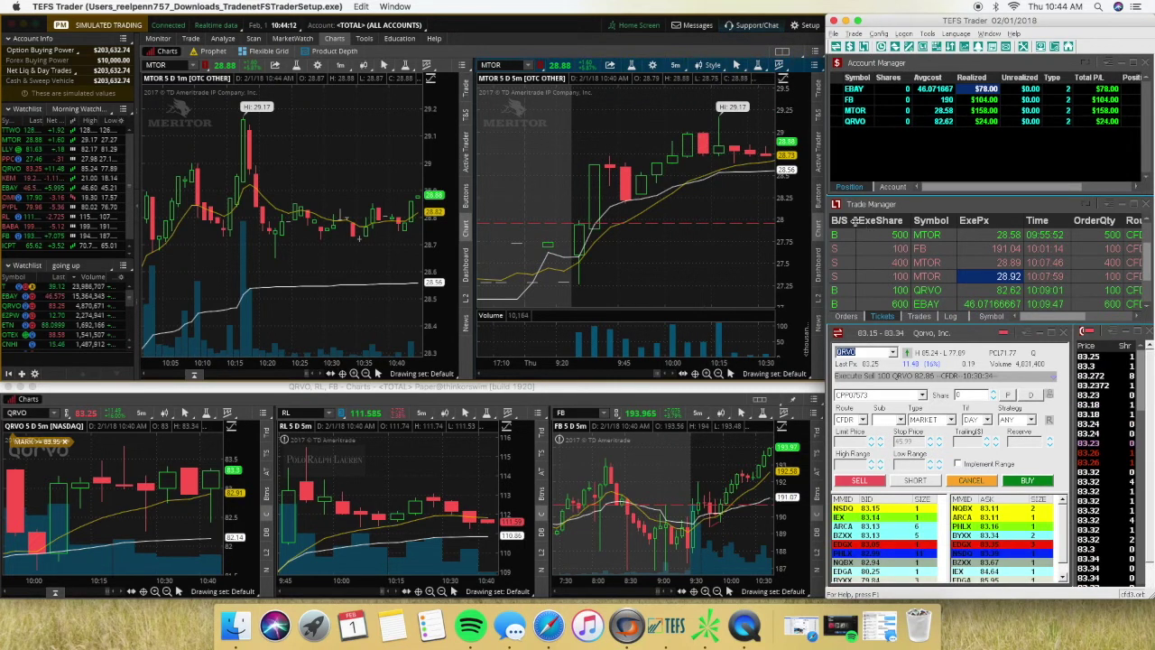
left_click(941, 248)
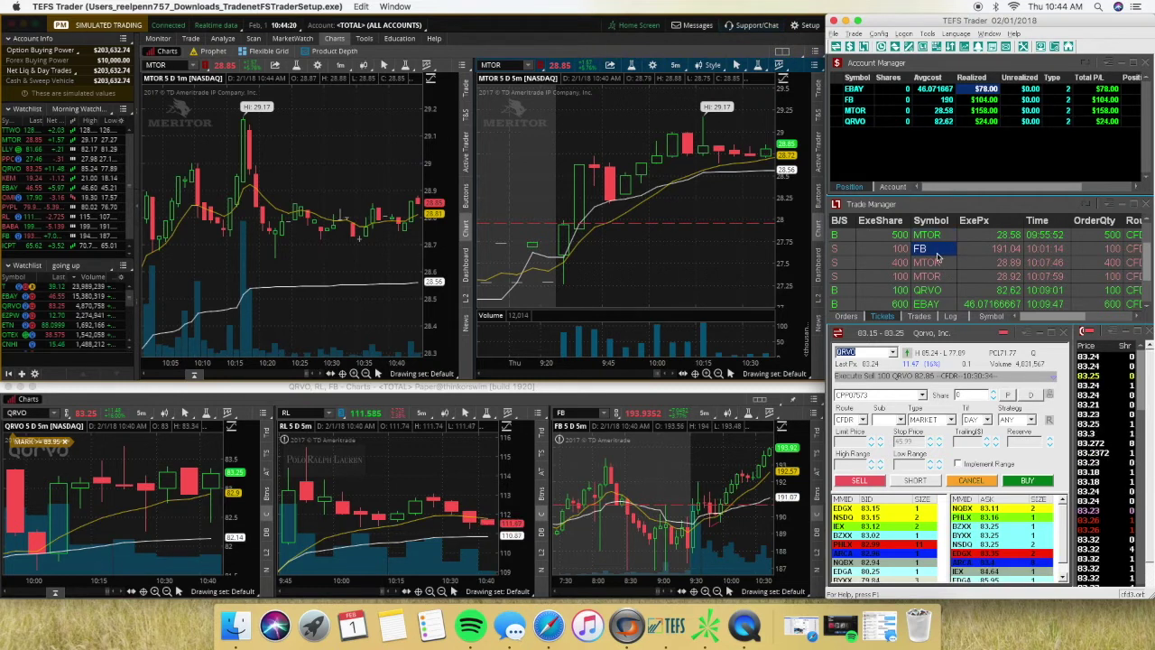
left_click(514, 69)
type("FB")
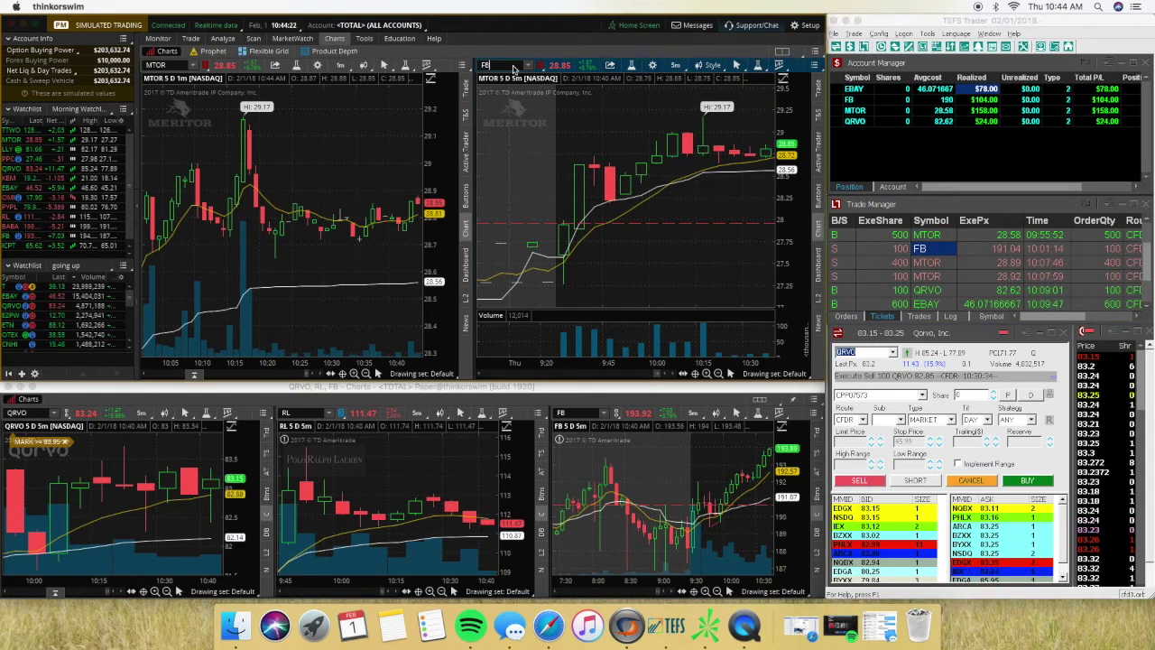
key("Return")
Zoom the FB 5-minute chart to this morning from about 8:15 and note the EBAY 46.43 sell.
left_click(719, 373)
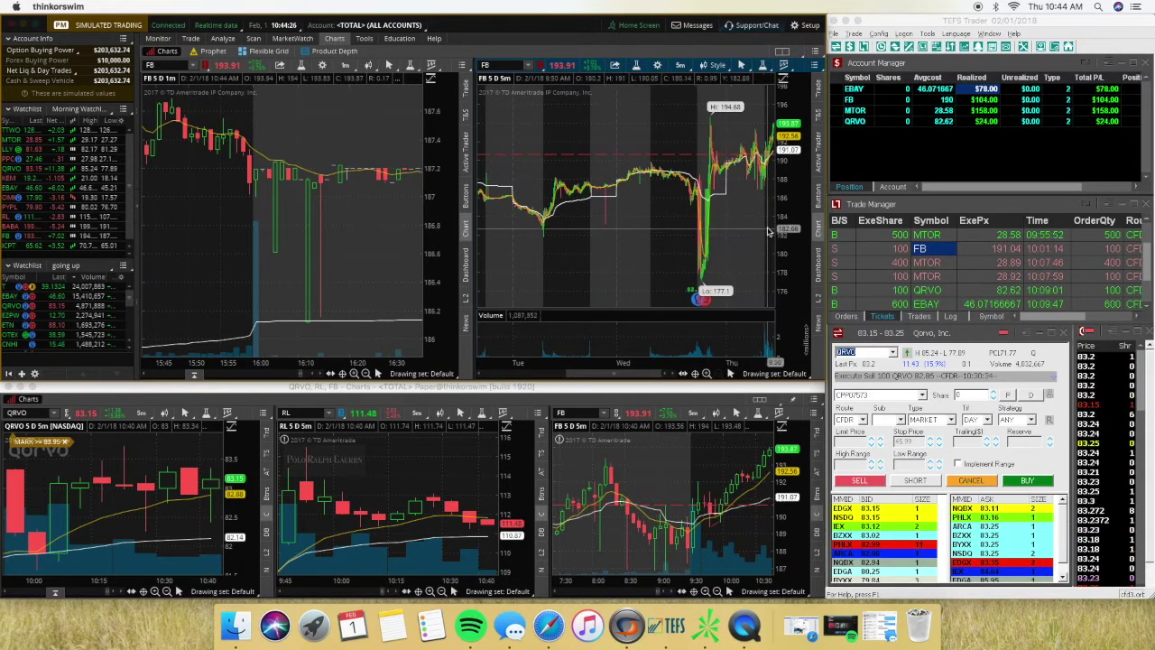
scroll(767, 234, "up", 3)
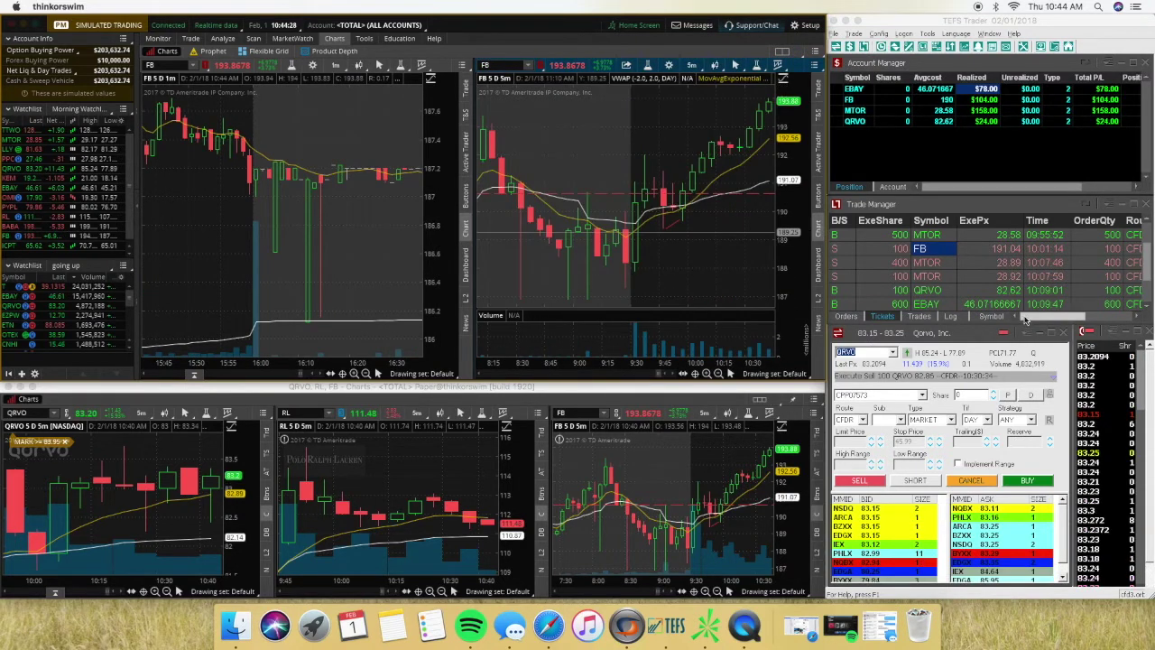
left_click_drag(1149, 261, 1149, 242)
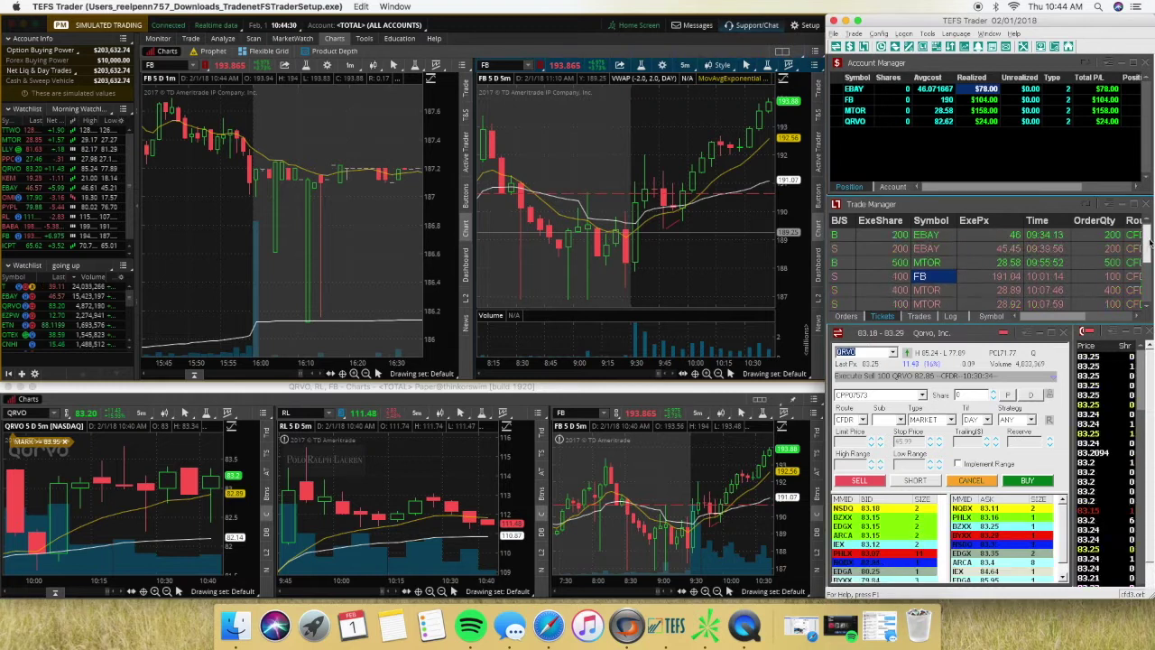
scroll(983, 269, "down", 3)
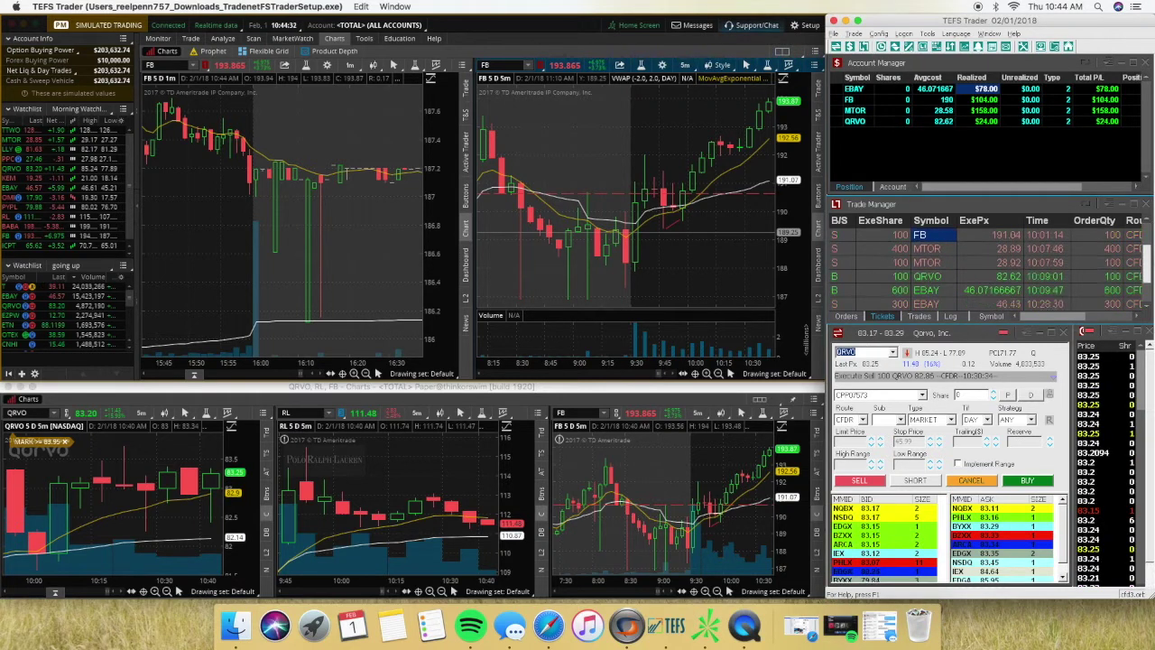
left_click(938, 276)
Note the EBAY sell at 46.34, load QRVO into the upper charts, and zoom to 9:30–10:45.
left_click(938, 291)
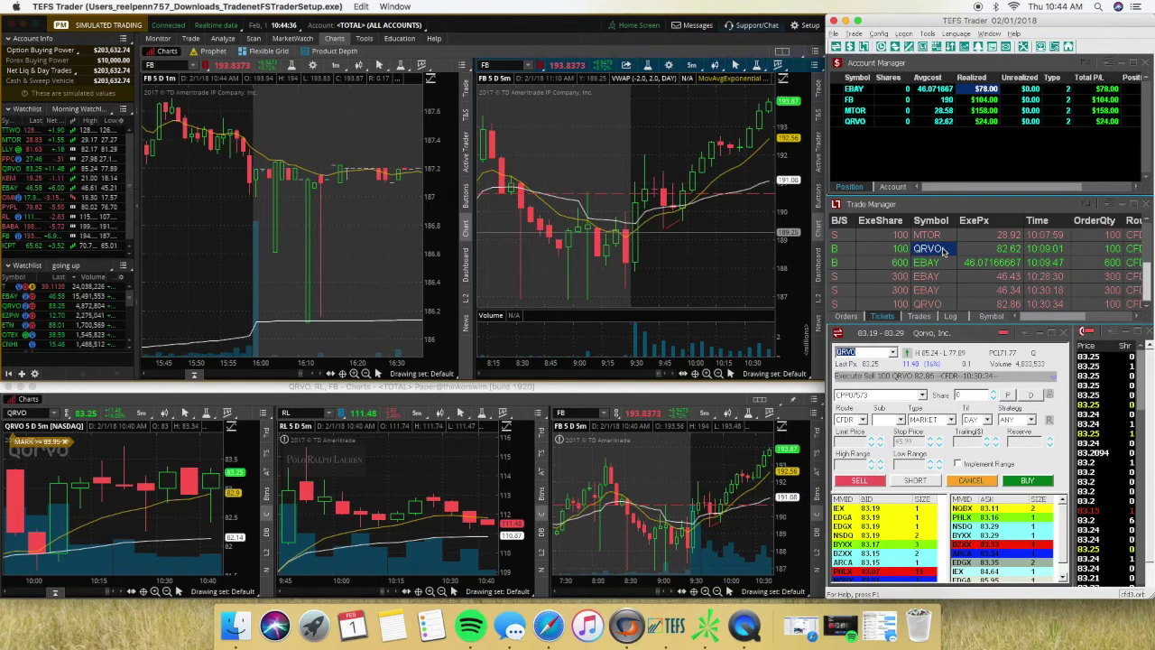
left_click(505, 65)
type("Q")
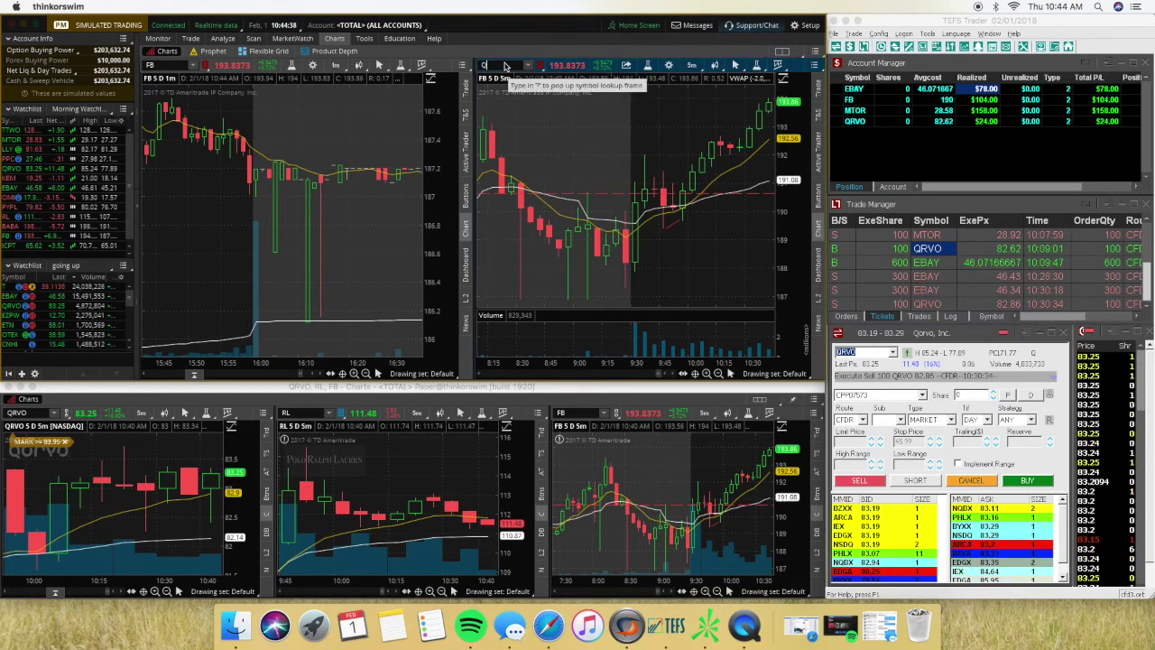
type("RVO")
key("Return")
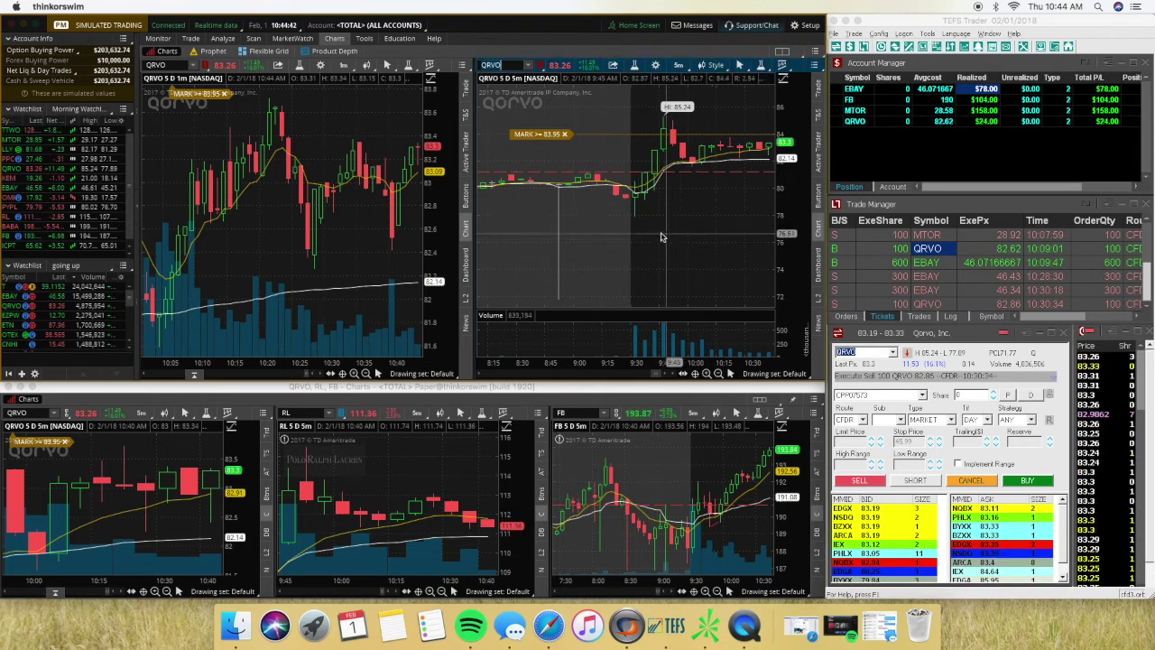
left_click_drag(617, 237, 787, 236)
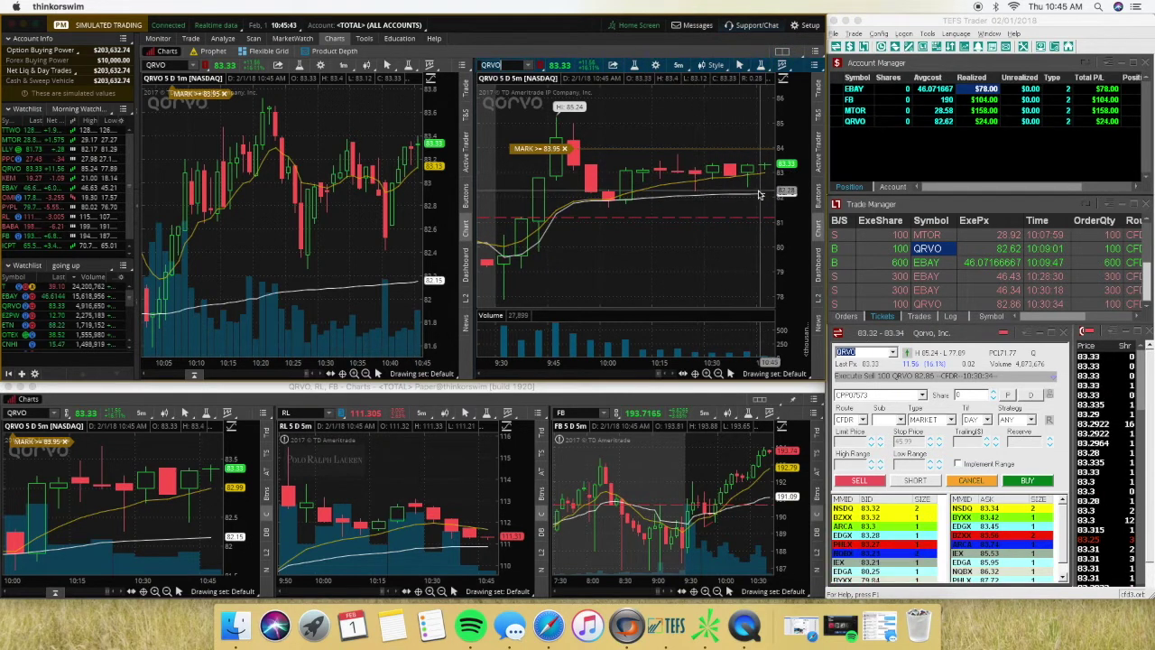
left_click(169, 65)
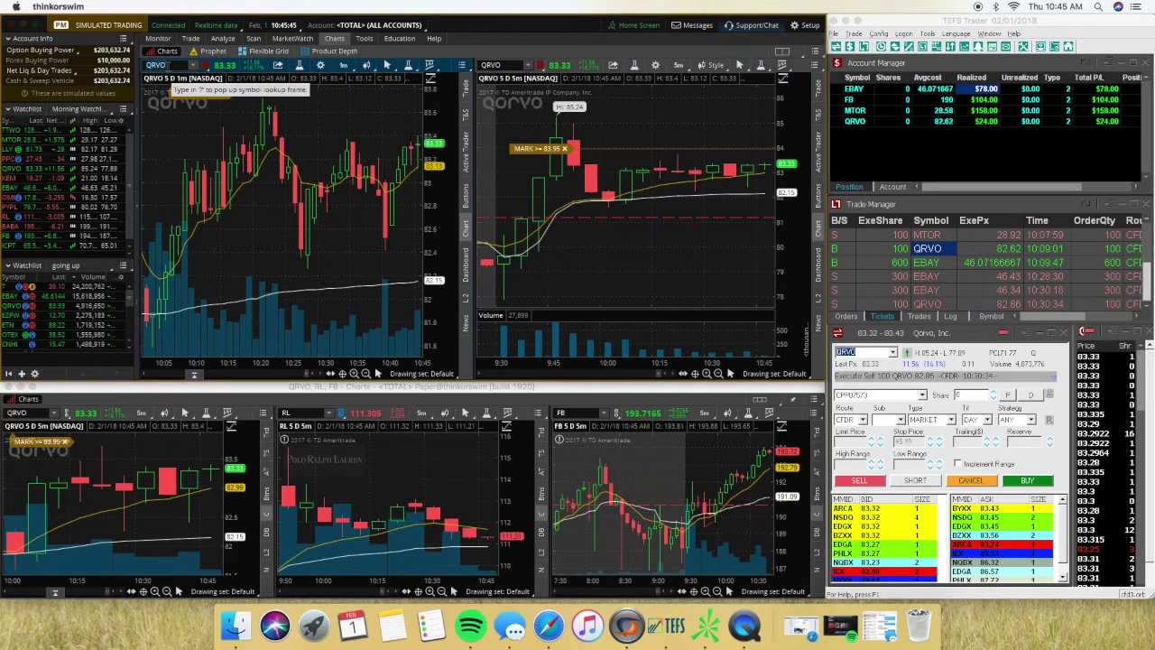
Briefly switch the upper charts to SPY, then back to QRVO.
type("SPY")
key("Return")
left_click(510, 65)
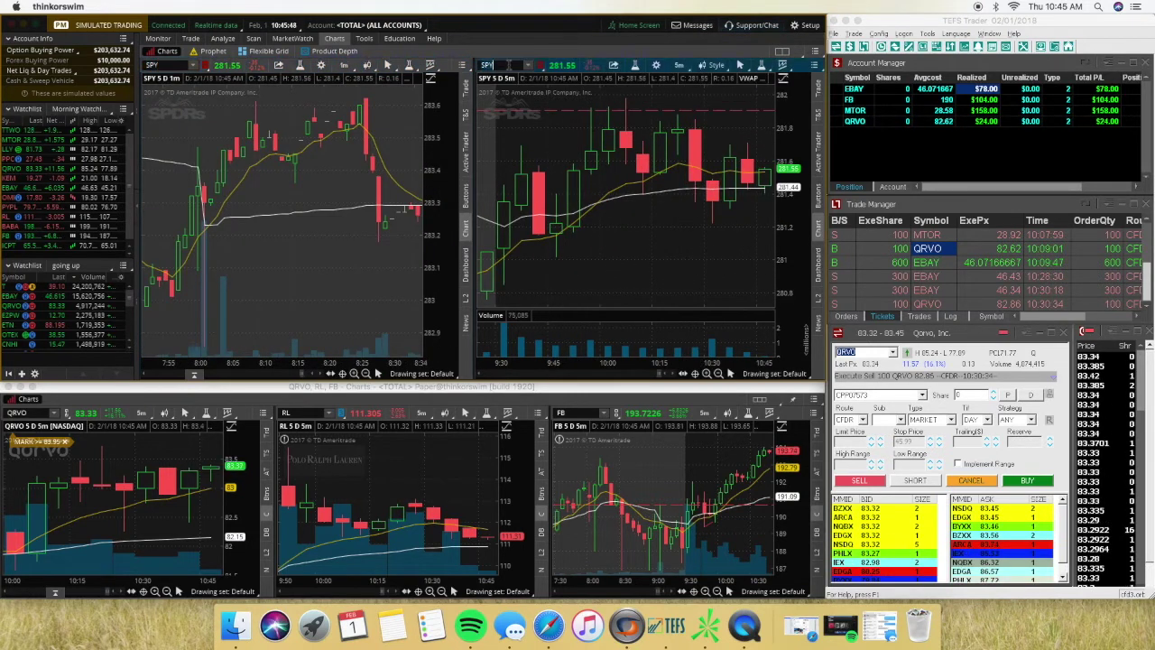
type("QRVO")
key("Return")
Replace FB with SPY in the third lower-grid chart.
left_click(570, 416)
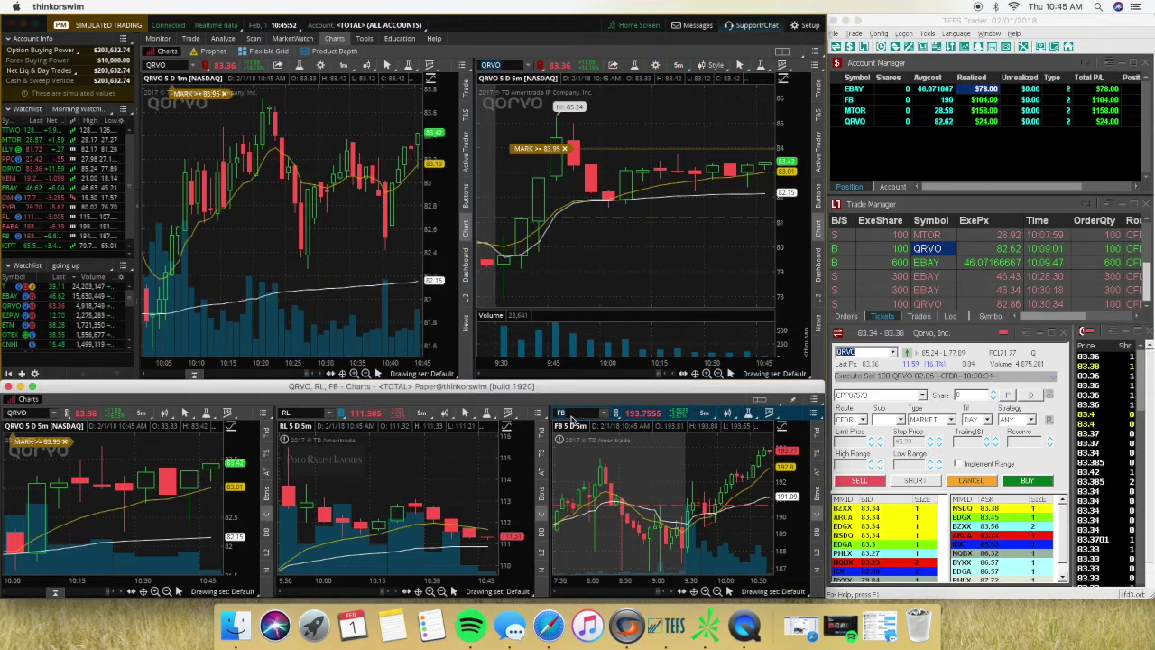
type("SPY")
key("Return")
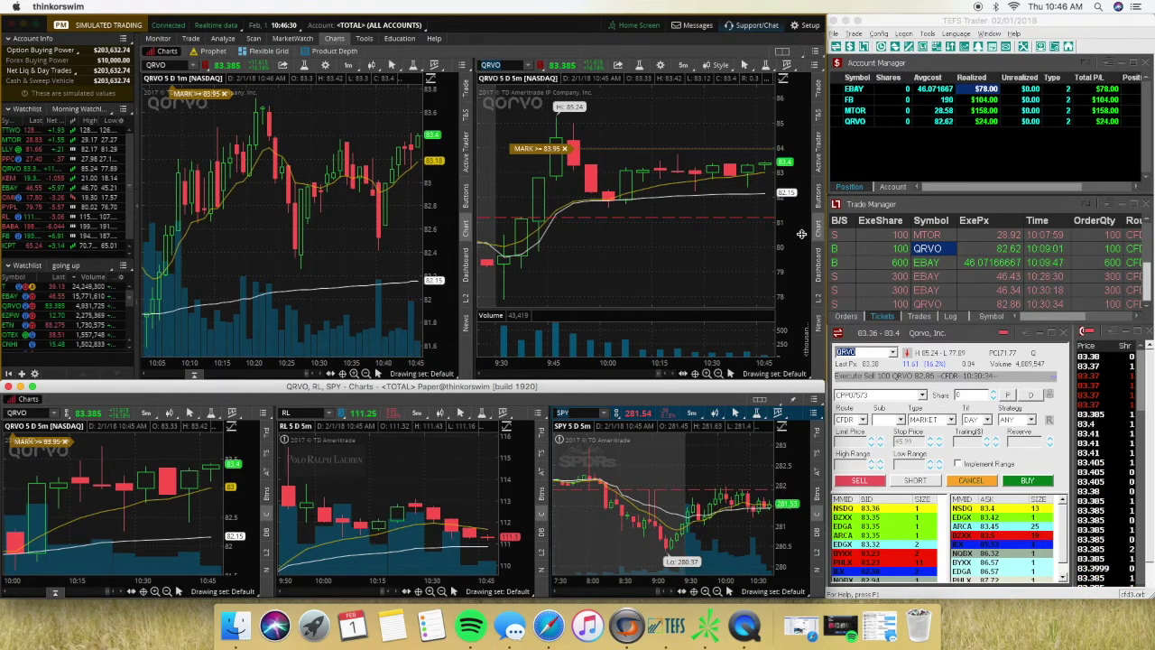
In TEFS Trader, review QRVO's $24.00 realized profit and its final 10:30:34 sell at 82.86.
left_click(988, 123)
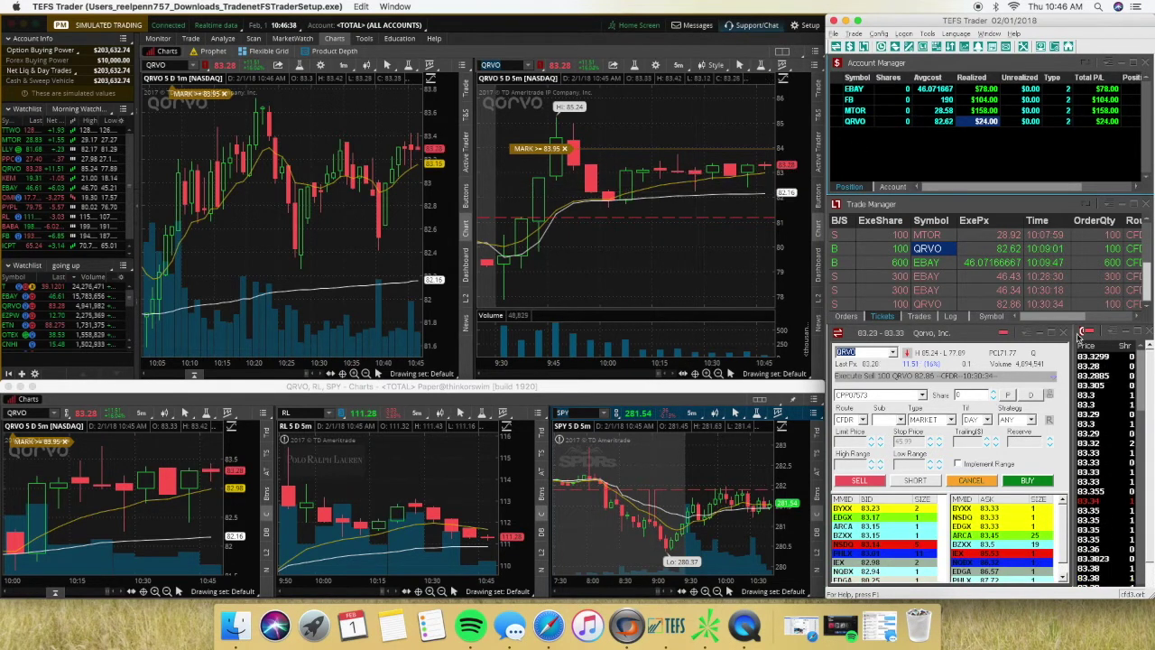
left_click(1014, 307)
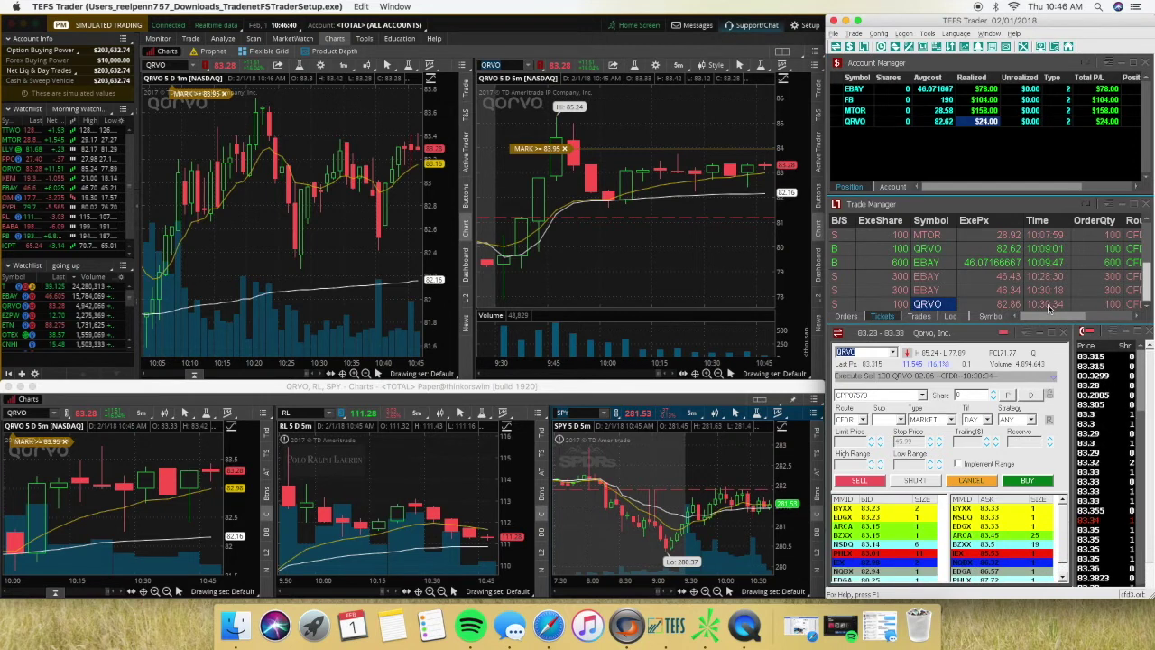